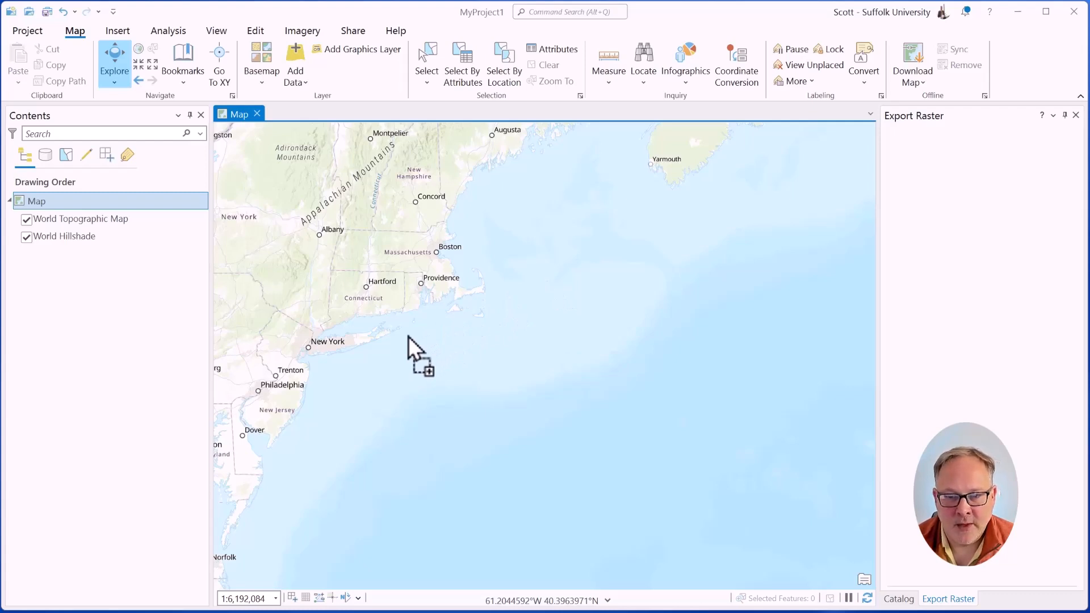
- Add the image Old Nantucket Map 3.jpg to the map as a raster layer
{"action": "left_click_drag", "start_coordinate": [408, 336], "coordinate": [407, 337]}
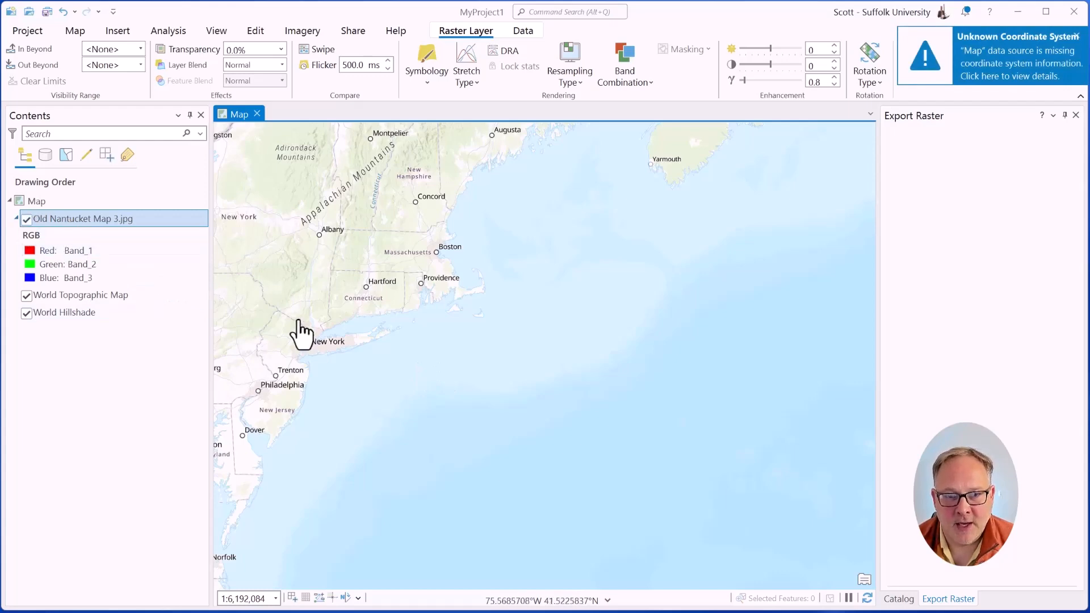
- Look for the unreferenced Nantucket image near 0° latitude, 0° longitude off the West African coast
{"action": "scroll", "coordinate": [301, 335], "scroll_direction": "down", "scroll_amount": 5}
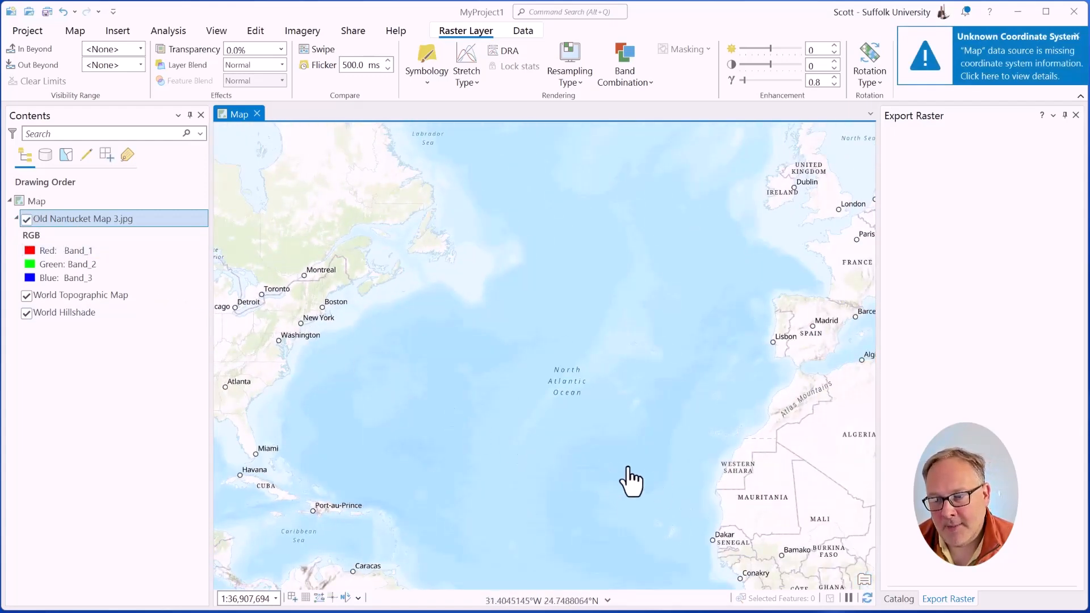
{"action": "scroll", "coordinate": [432, 291], "scroll_direction": "down", "scroll_amount": 3}
{"action": "scroll", "coordinate": [611, 520], "scroll_direction": "up", "scroll_amount": 3}
{"action": "scroll", "coordinate": [539, 335], "scroll_direction": "up", "scroll_amount": 3}
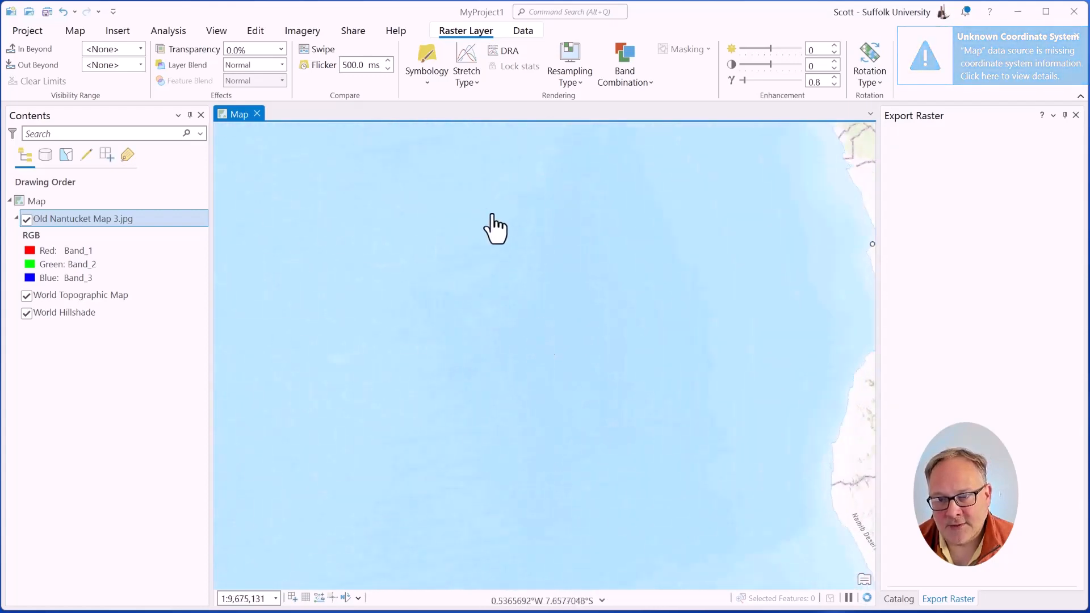
{"action": "left_click_drag", "start_coordinate": [491, 213], "coordinate": [543, 529]}
{"action": "scroll", "coordinate": [553, 336], "scroll_direction": "up", "scroll_amount": 3}
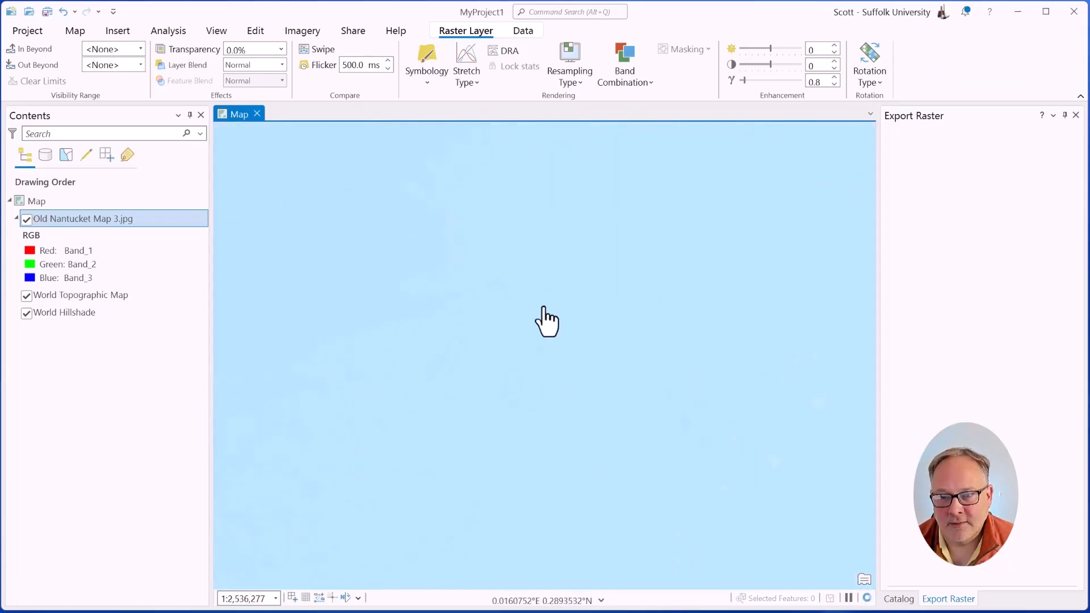
{"action": "scroll", "coordinate": [547, 318], "scroll_direction": "up", "scroll_amount": 5}
{"action": "scroll", "coordinate": [517, 375], "scroll_direction": "down", "scroll_amount": 5}
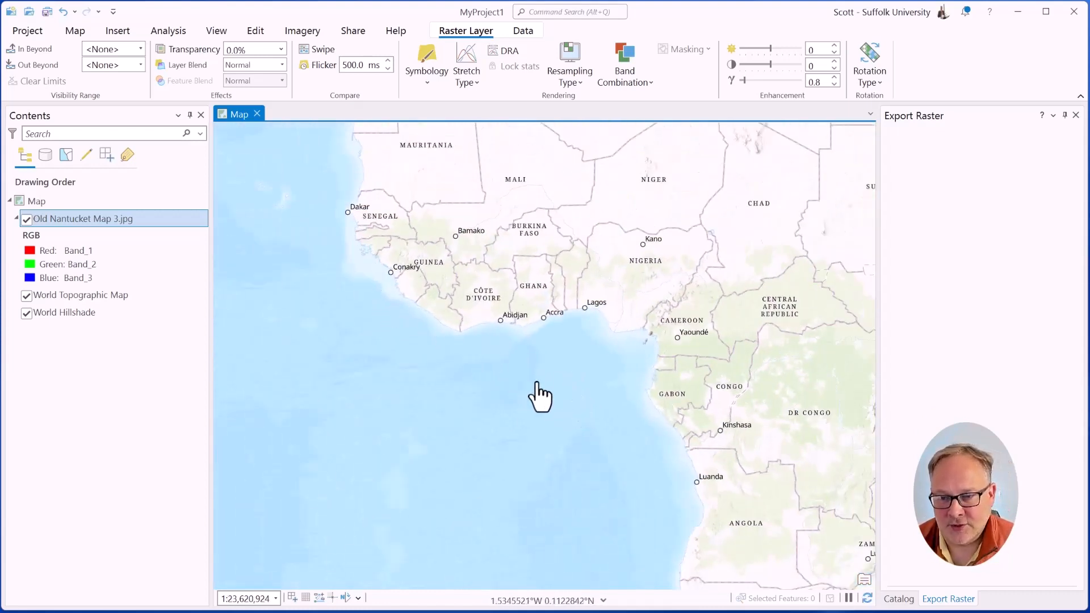
- Frame the whole of Nantucket Island in the map at a scale of about 1:272,331
{"action": "left_click_drag", "start_coordinate": [386, 354], "coordinate": [819, 476]}
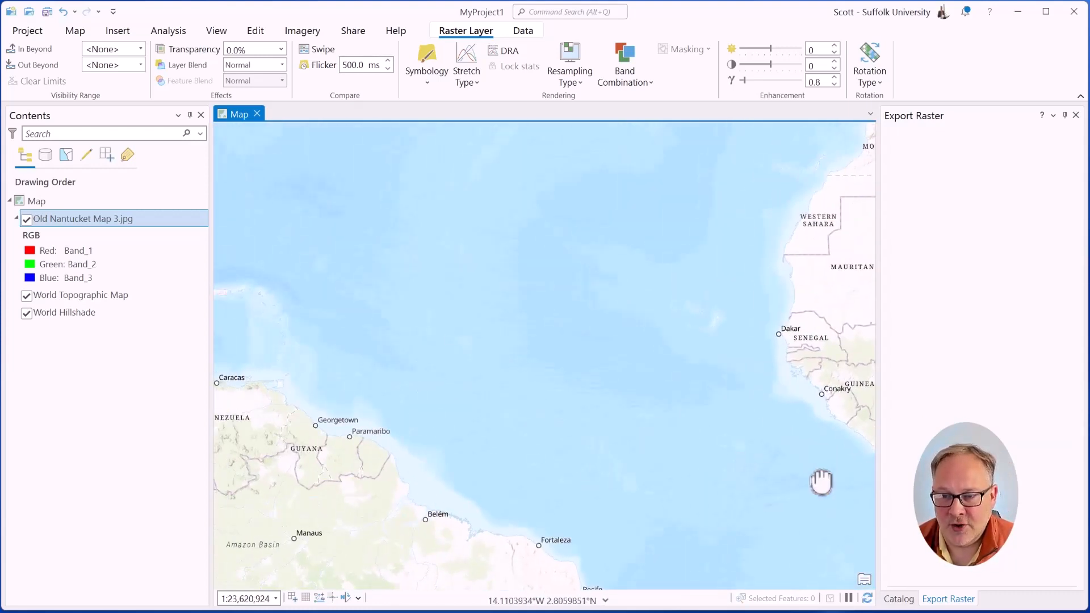
{"action": "left_click_drag", "start_coordinate": [502, 327], "coordinate": [826, 526]}
{"action": "left_click_drag", "start_coordinate": [464, 291], "coordinate": [535, 355]}
{"action": "scroll", "coordinate": [570, 275], "scroll_direction": "up", "scroll_amount": 2}
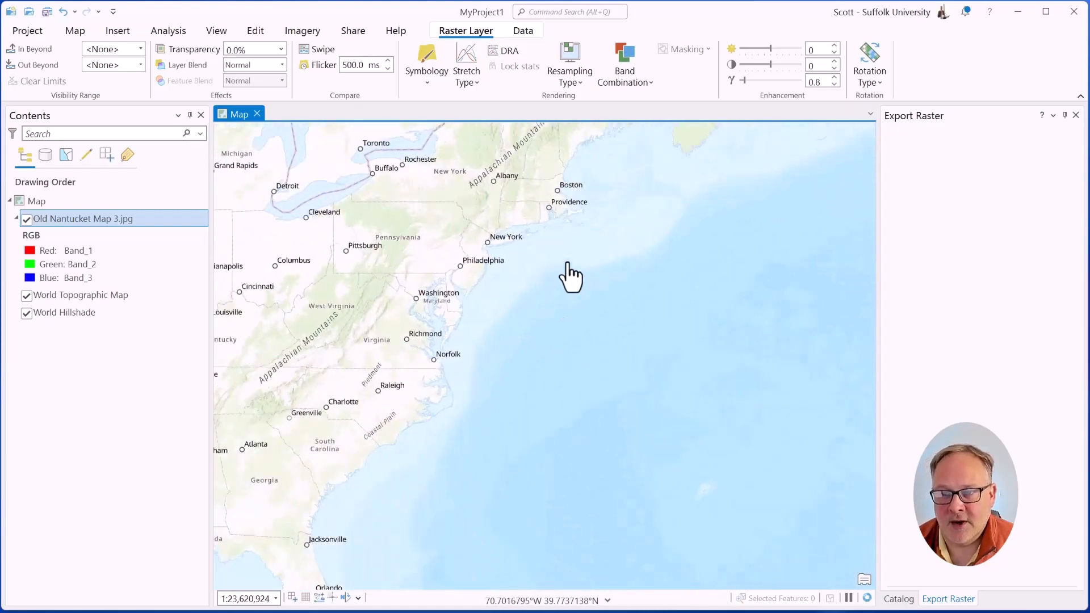
{"action": "scroll", "coordinate": [530, 238], "scroll_direction": "up", "scroll_amount": 4}
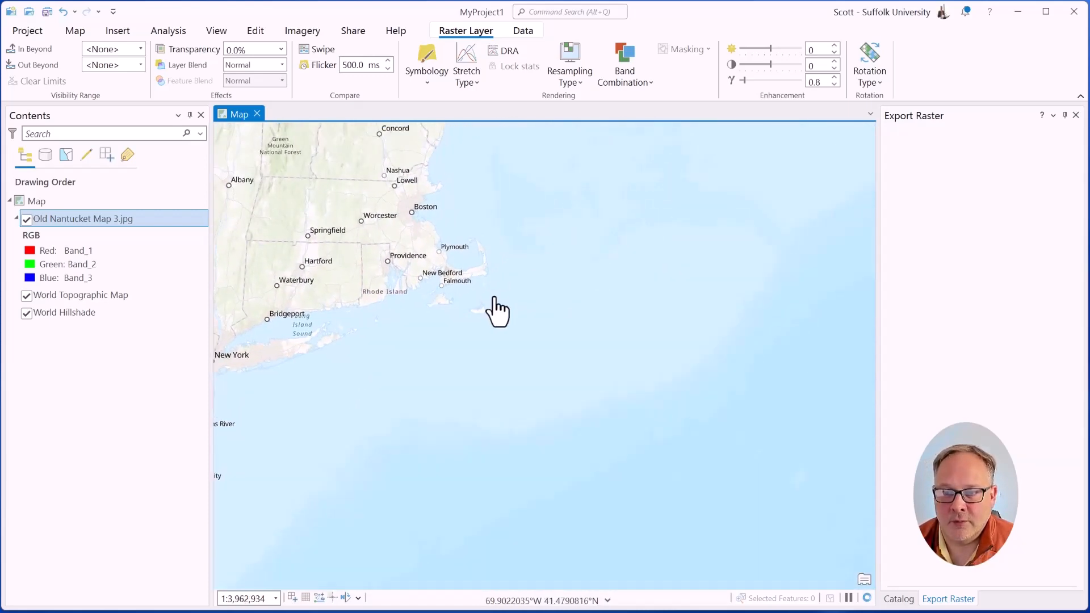
{"action": "left_click_drag", "start_coordinate": [451, 331], "coordinate": [545, 305]}
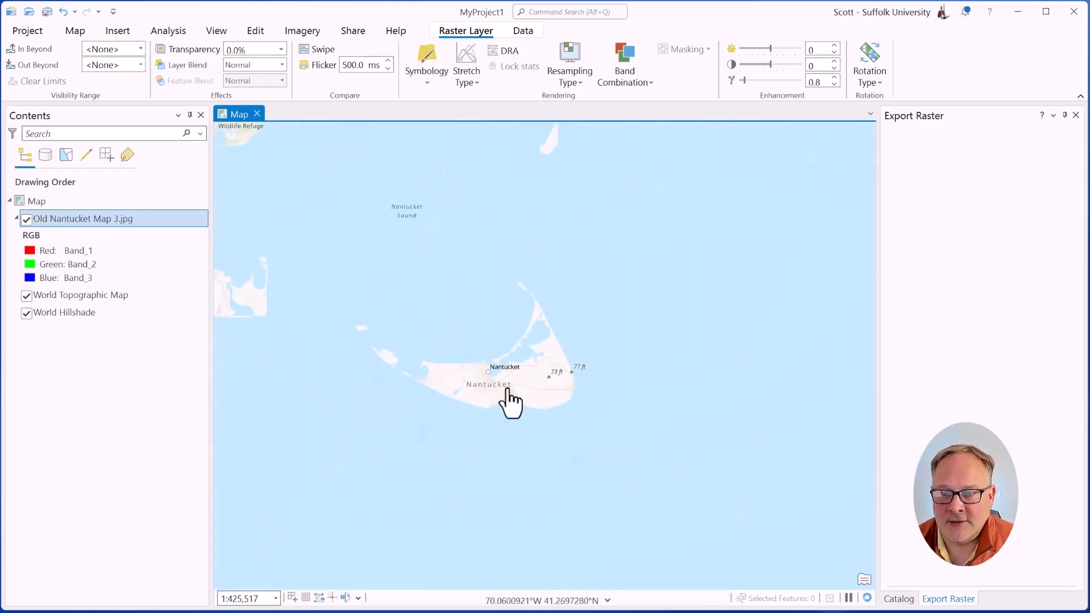
{"action": "left_click_drag", "start_coordinate": [511, 401], "coordinate": [548, 395]}
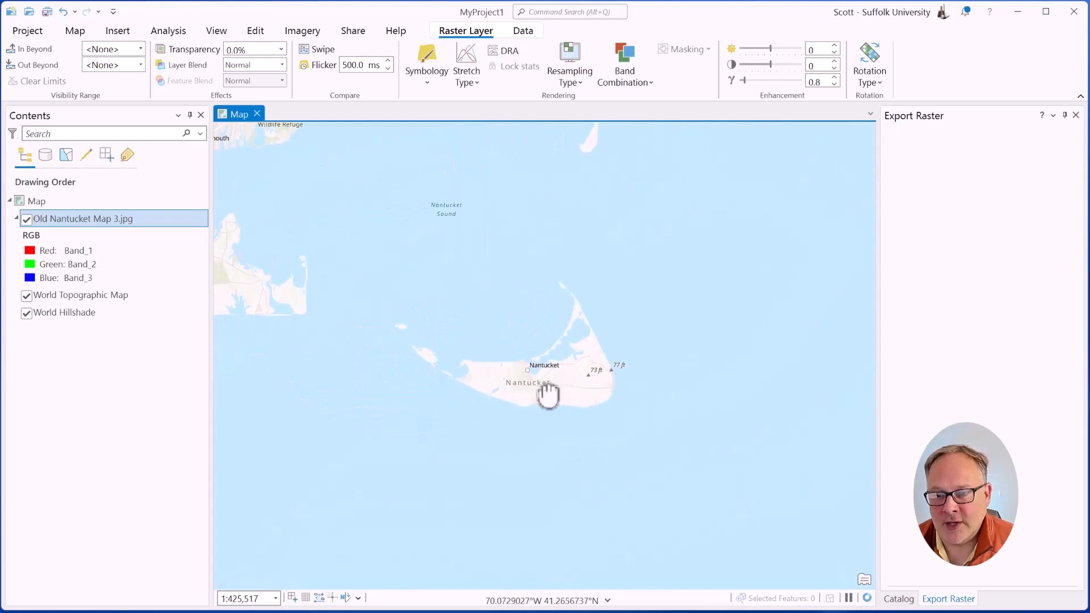
{"action": "scroll", "coordinate": [547, 400], "scroll_direction": "up", "scroll_amount": 1}
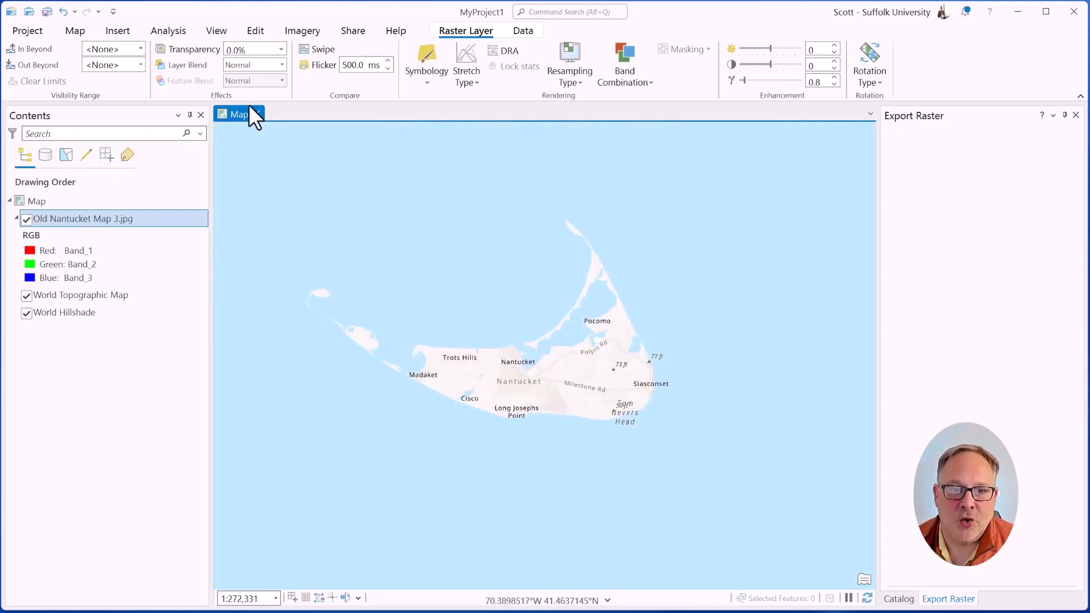
- Start georeferencing the Old Nantucket Map 3.jpg layer and fit the image to the current display
{"action": "left_click", "coordinate": [107, 222]}
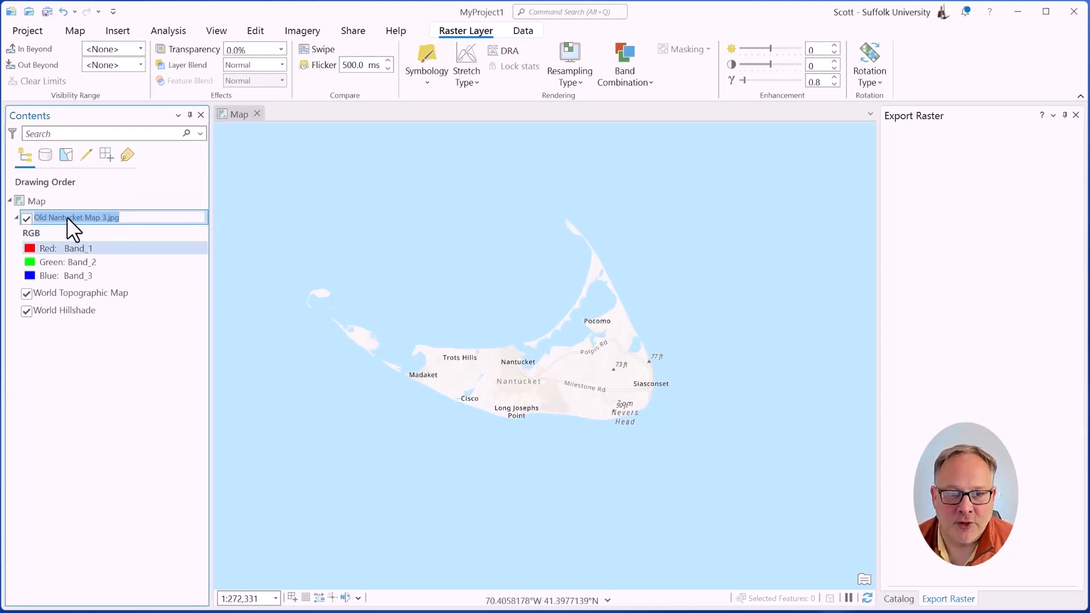
{"action": "left_click", "coordinate": [111, 336]}
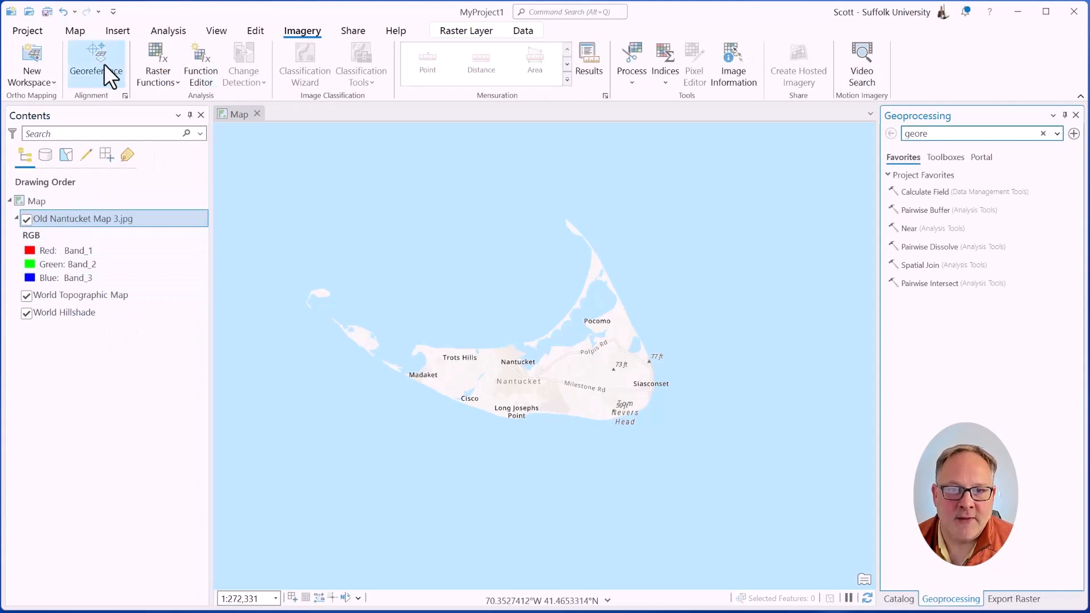
{"action": "left_click", "coordinate": [110, 72]}
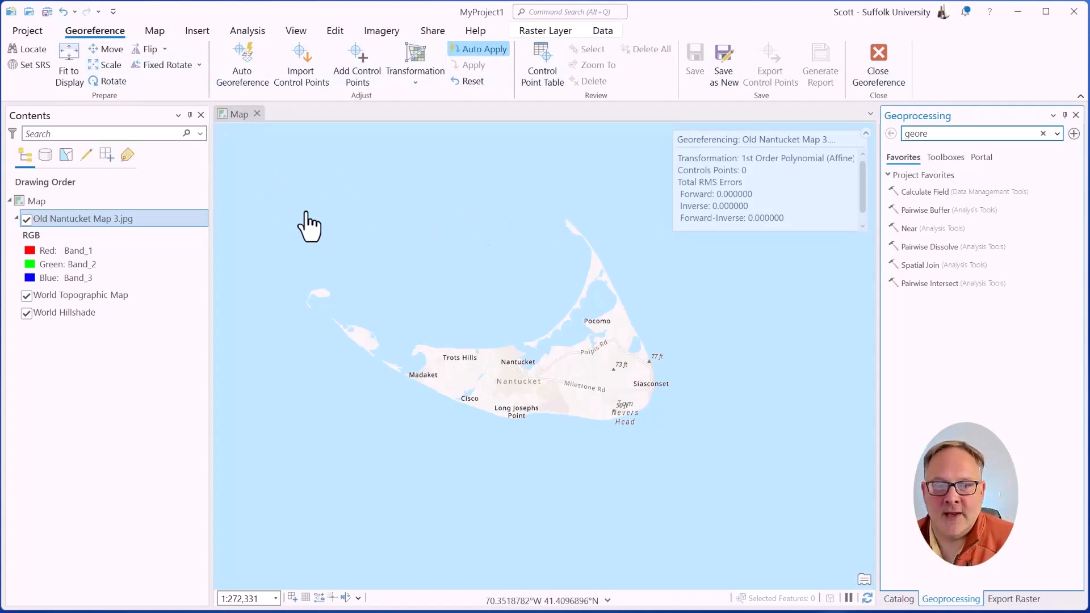
{"action": "left_click", "coordinate": [70, 54]}
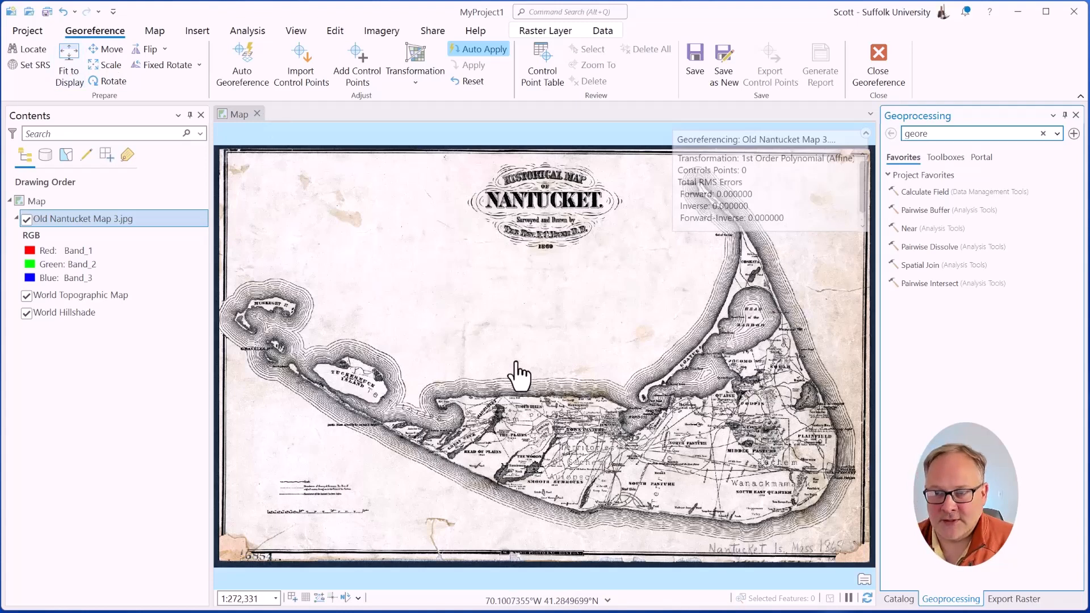
{"action": "scroll", "coordinate": [426, 358], "scroll_direction": "down", "scroll_amount": 2}
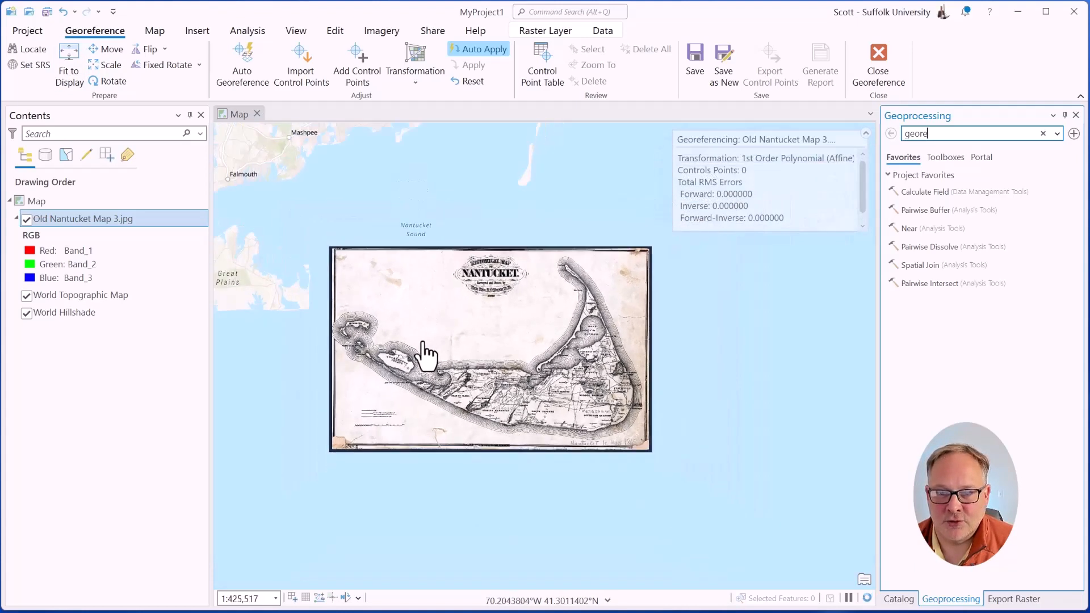
{"action": "scroll", "coordinate": [426, 358], "scroll_direction": "down", "scroll_amount": 1}
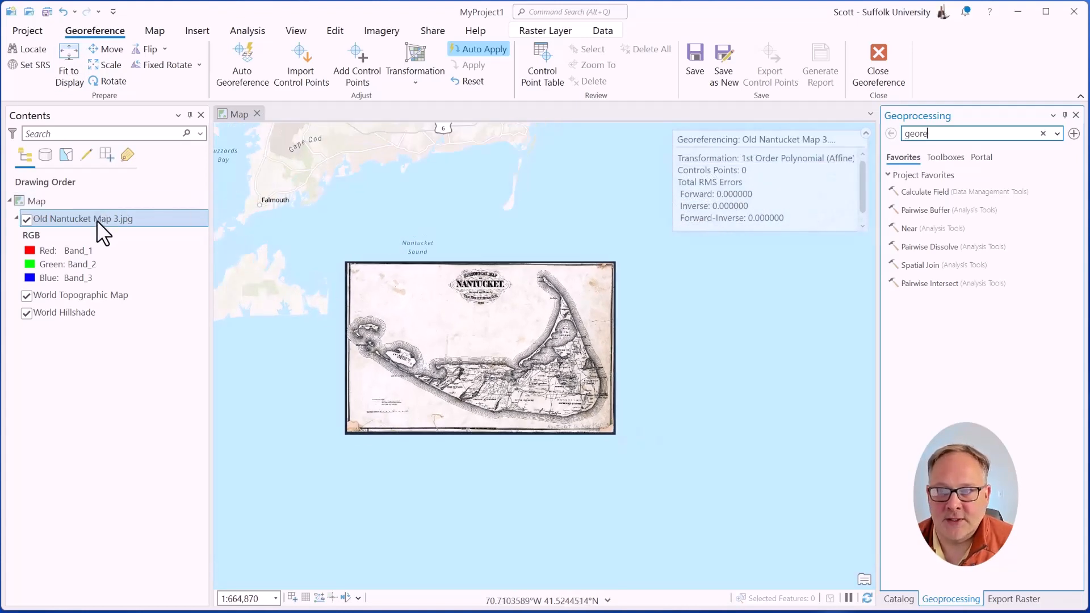
- Set the transparency of the Old Nantucket Map 3.jpg layer to 49%
{"action": "left_click", "coordinate": [534, 31]}
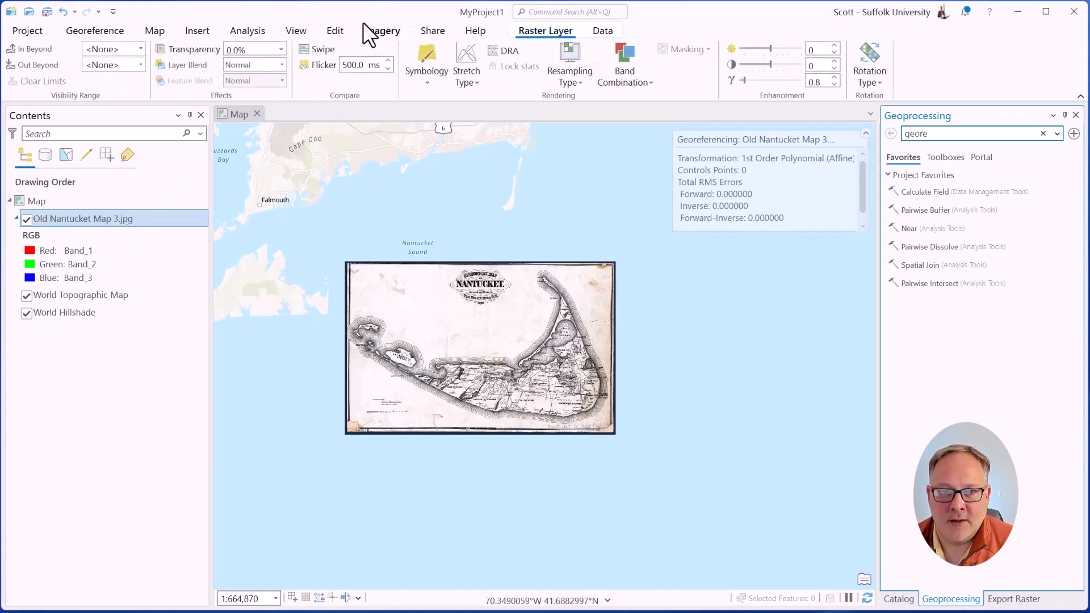
{"action": "left_click", "coordinate": [281, 49]}
{"action": "left_click", "coordinate": [281, 50]}
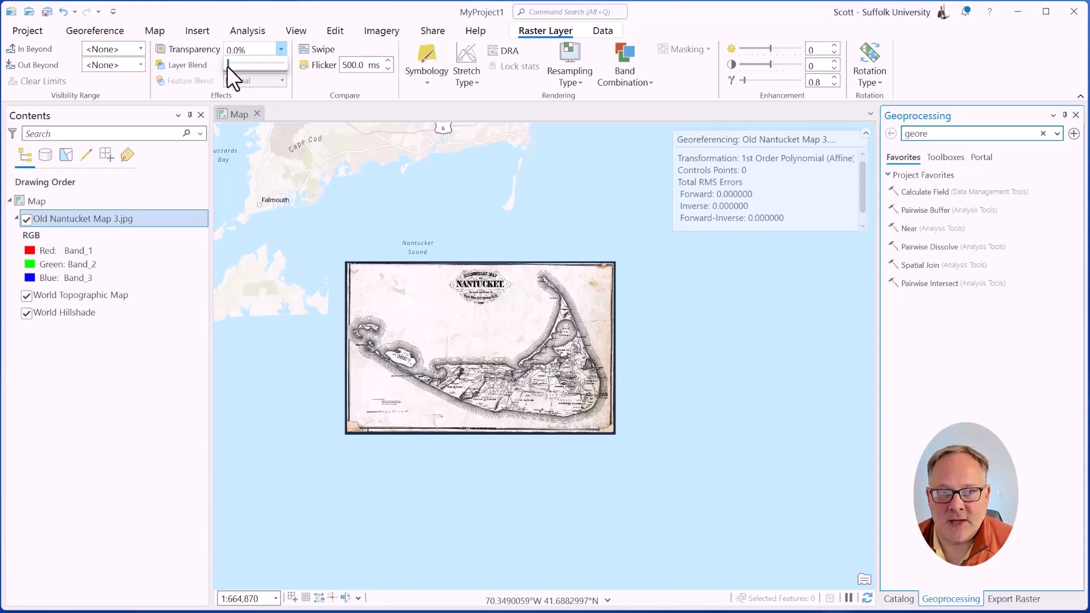
{"action": "left_click_drag", "start_coordinate": [226, 66], "coordinate": [258, 64]}
{"action": "scroll", "coordinate": [438, 418], "scroll_direction": "up", "scroll_amount": 2}
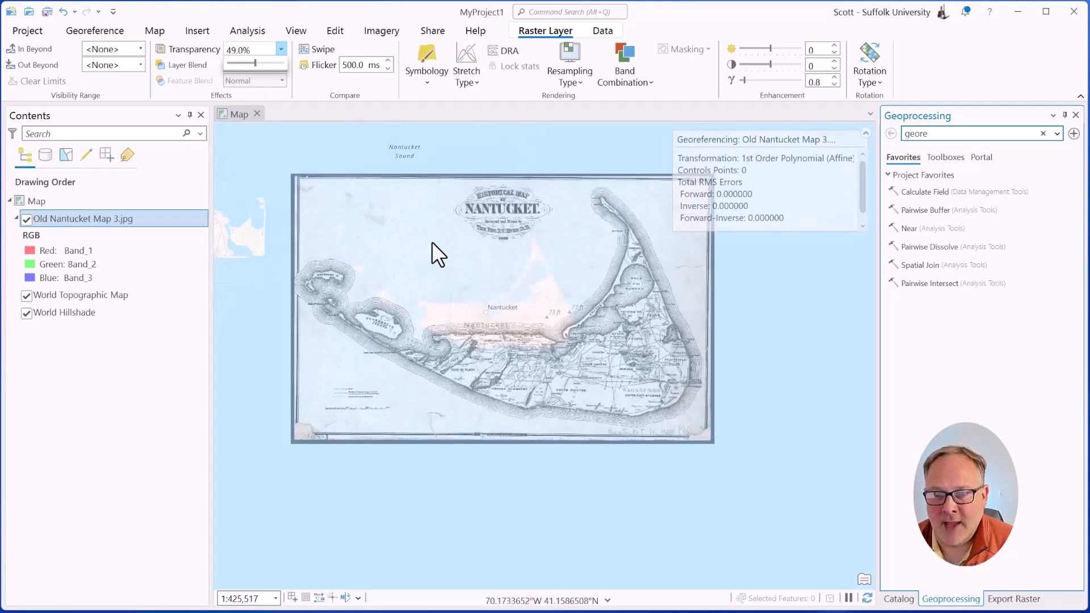
- Scale the old map image down until its island roughly matches the size of Nantucket on the basemap
{"action": "left_click", "coordinate": [99, 30]}
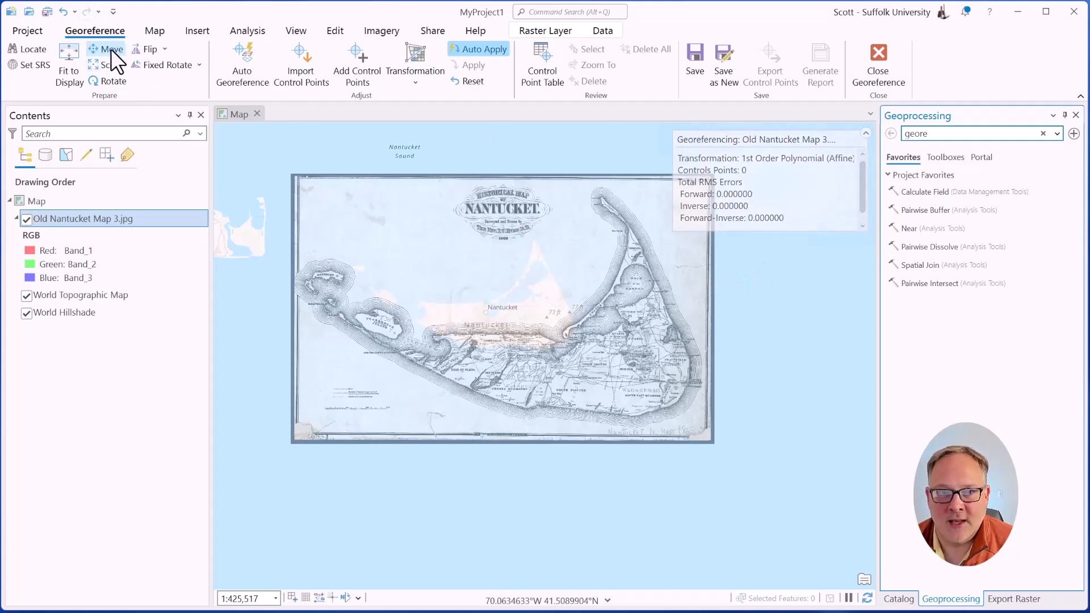
{"action": "left_click", "coordinate": [110, 63]}
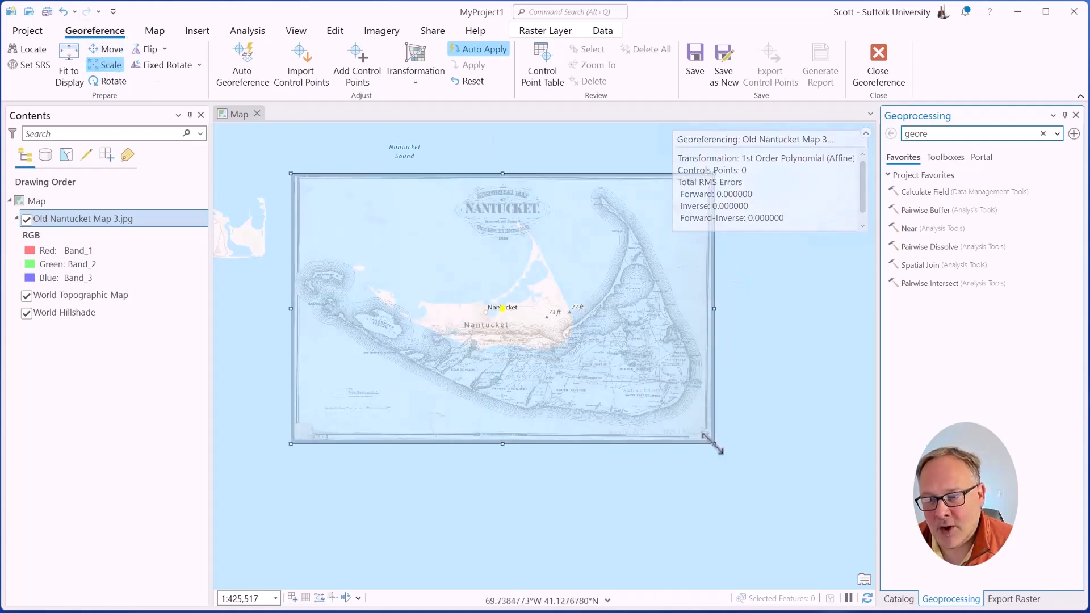
{"action": "left_click_drag", "start_coordinate": [714, 443], "coordinate": [604, 373]}
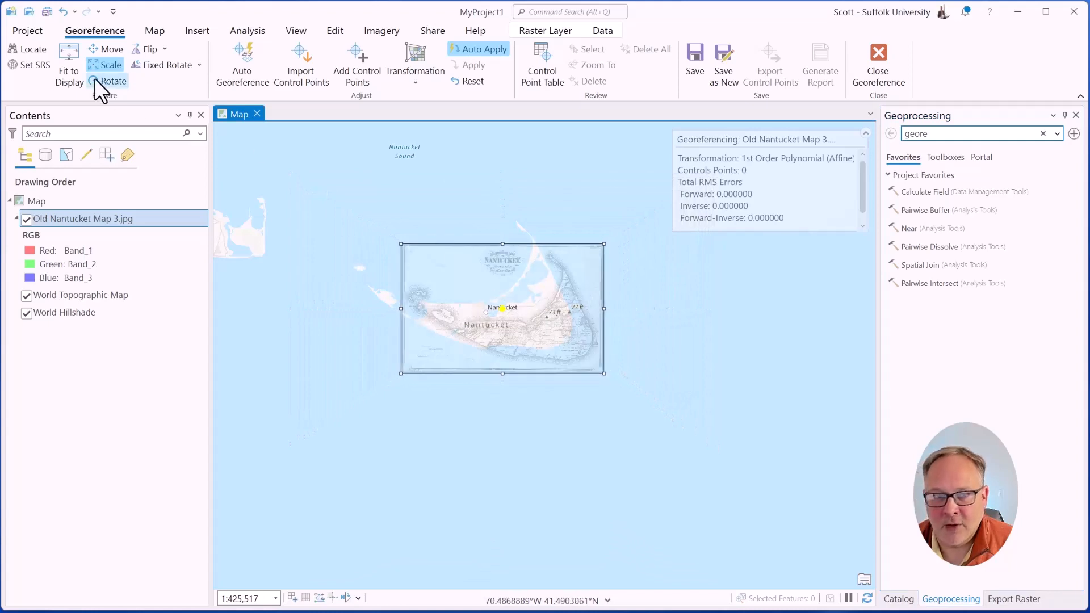
- Move the old map image so its island roughly overlies Nantucket on the basemap
{"action": "left_click", "coordinate": [97, 50]}
{"action": "left_click_drag", "start_coordinate": [530, 336], "coordinate": [511, 319]}
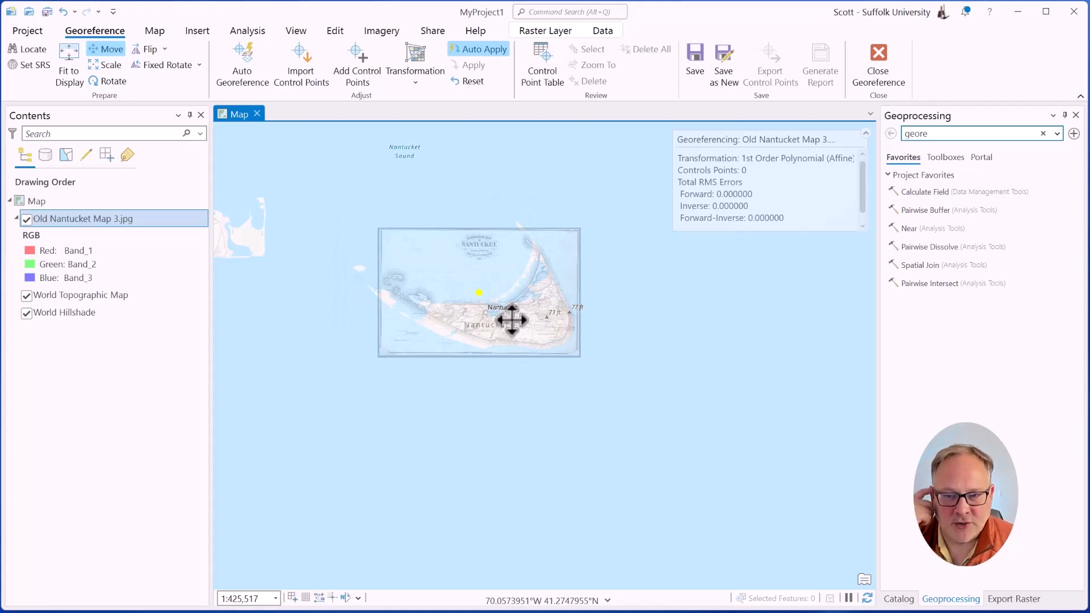
{"action": "scroll", "coordinate": [435, 294], "scroll_direction": "up", "scroll_amount": 3}
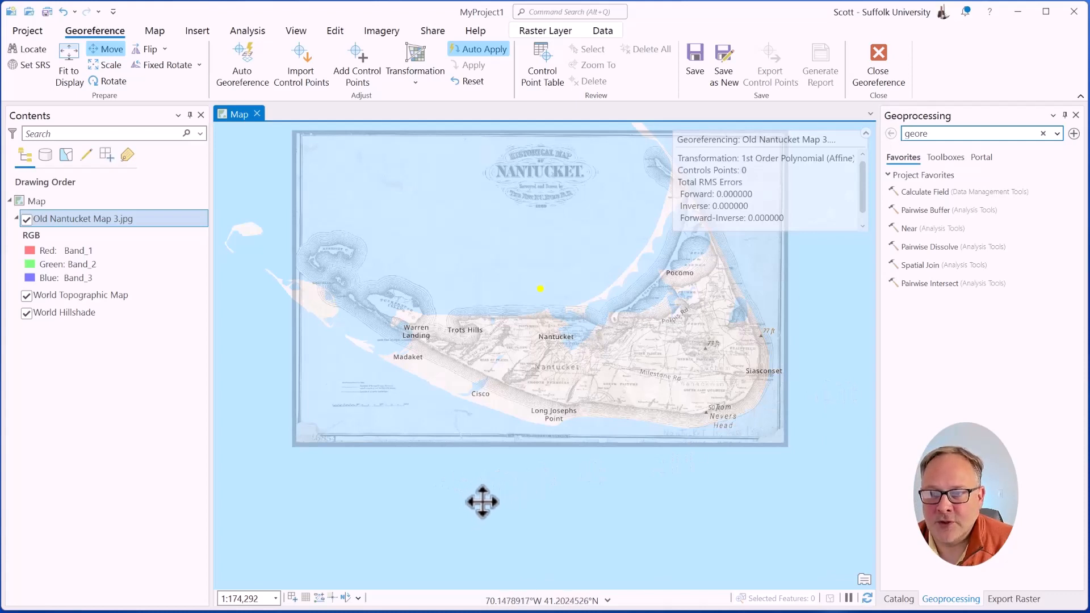
- Add a control point linking the tip of Great Point on the old map to the tip of Great Point on the basemap
{"action": "scroll", "coordinate": [446, 557], "scroll_direction": "down", "scroll_amount": 2}
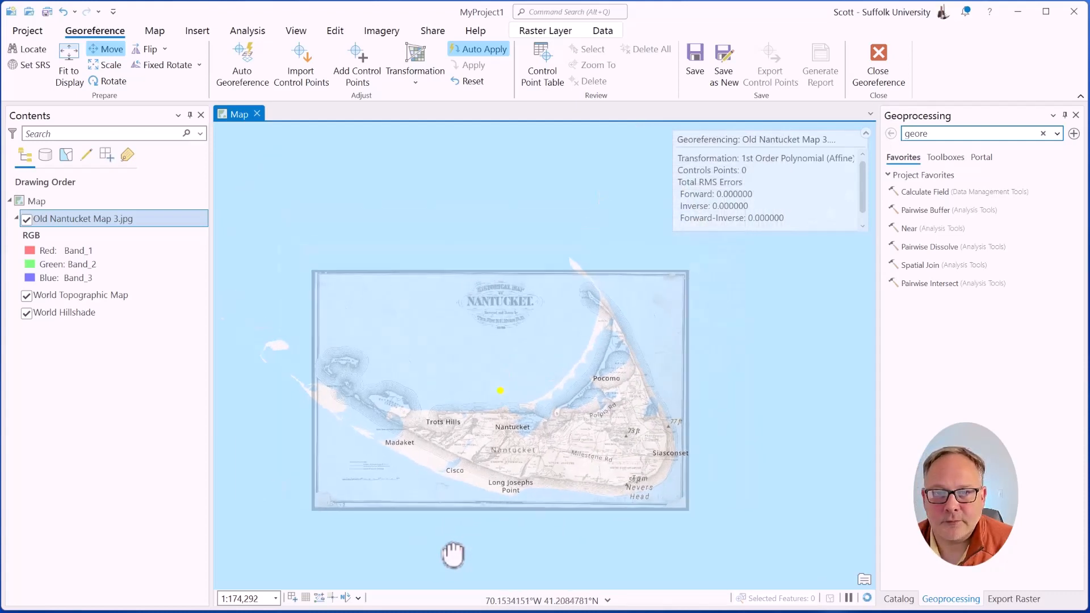
{"action": "left_click", "coordinate": [362, 52]}
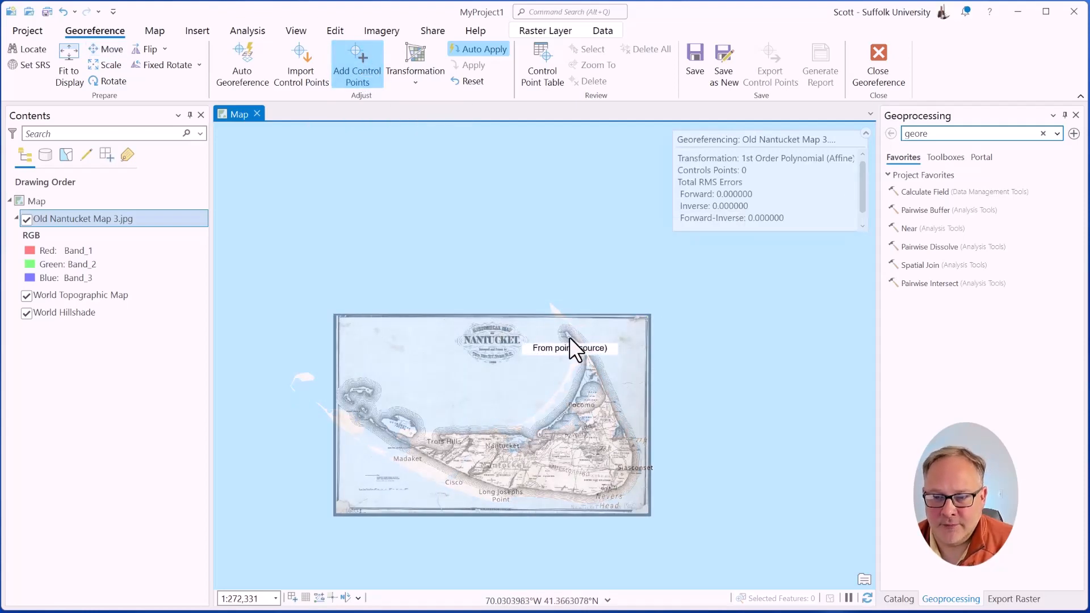
{"action": "scroll", "coordinate": [571, 341], "scroll_direction": "up", "scroll_amount": 3}
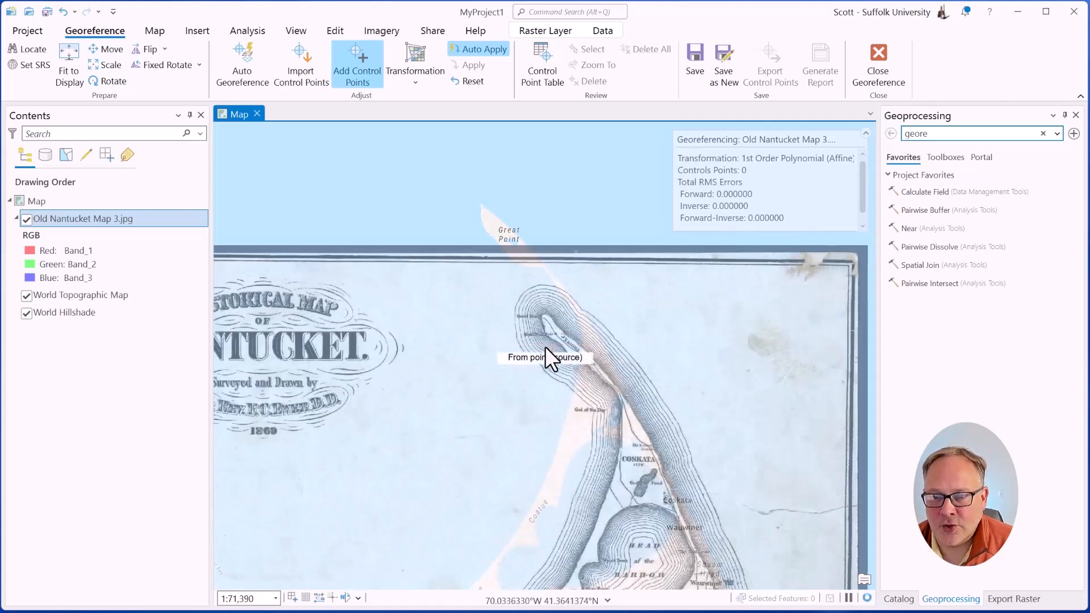
{"action": "scroll", "coordinate": [545, 348], "scroll_direction": "up", "scroll_amount": 3}
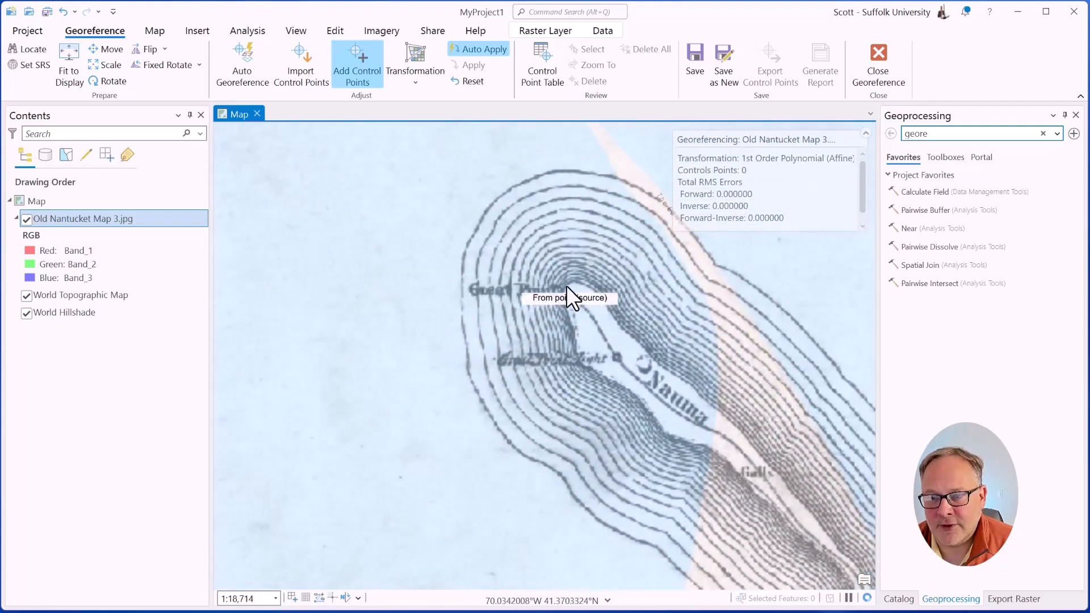
{"action": "left_click", "coordinate": [574, 287]}
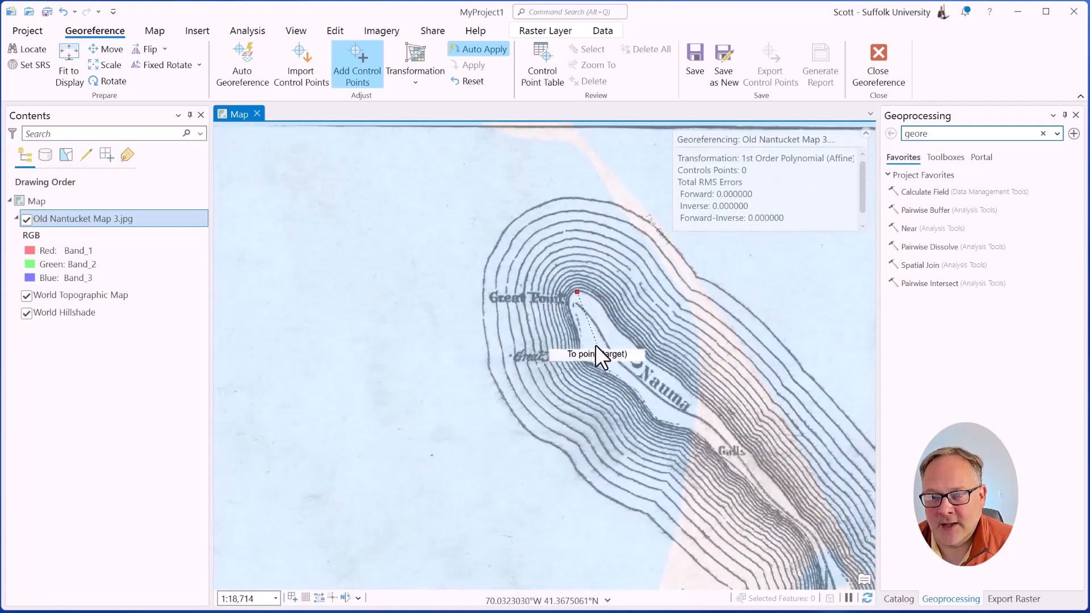
{"action": "scroll", "coordinate": [595, 345], "scroll_direction": "down", "scroll_amount": 2}
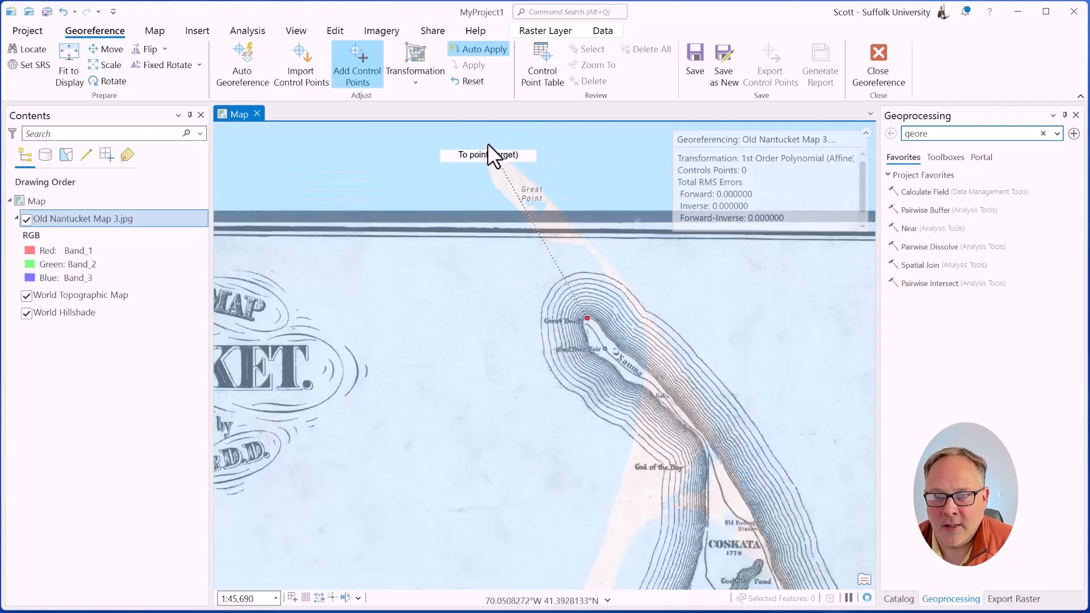
{"action": "left_click", "coordinate": [488, 143]}
- Add a control point linking the east shore at Siasconset on the old map to the Siasconset shoreline on the basemap
{"action": "scroll", "coordinate": [461, 272], "scroll_direction": "down", "scroll_amount": 1}
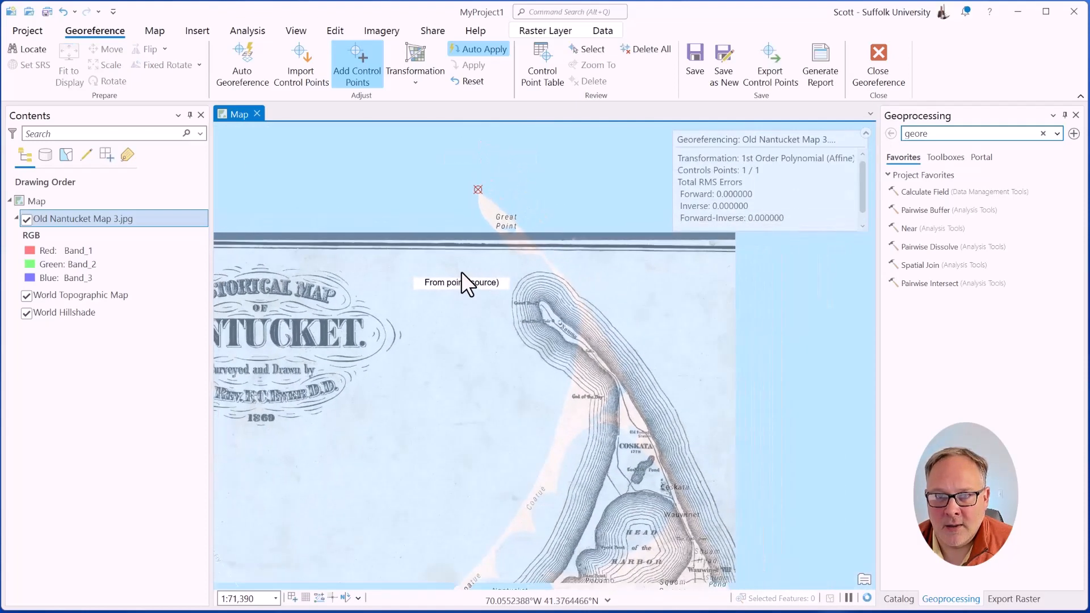
{"action": "scroll", "coordinate": [483, 228], "scroll_direction": "down", "scroll_amount": 2}
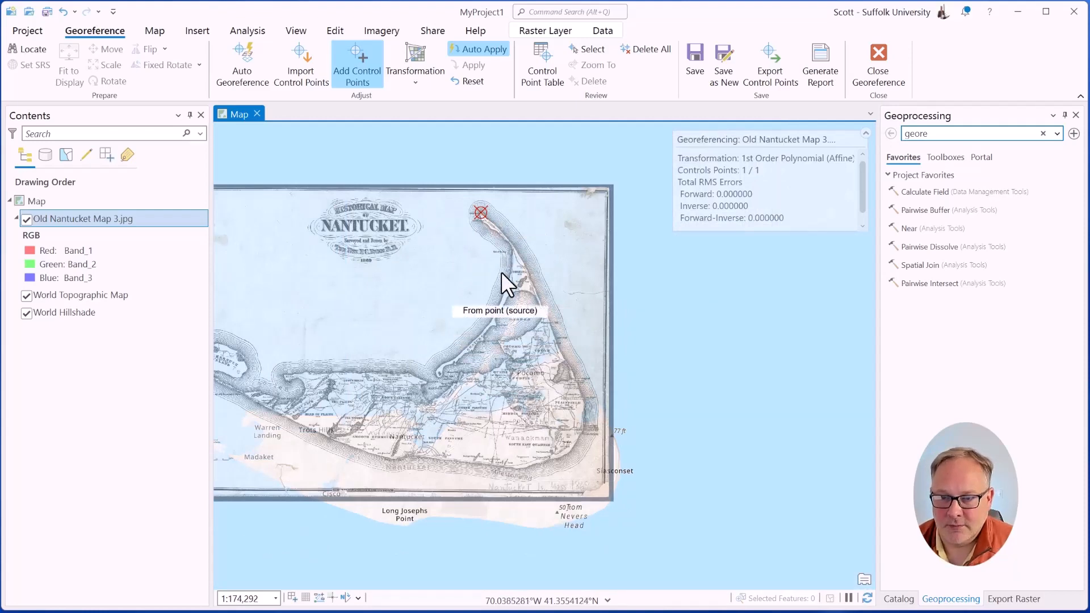
{"action": "scroll", "coordinate": [574, 448], "scroll_direction": "up", "scroll_amount": 4}
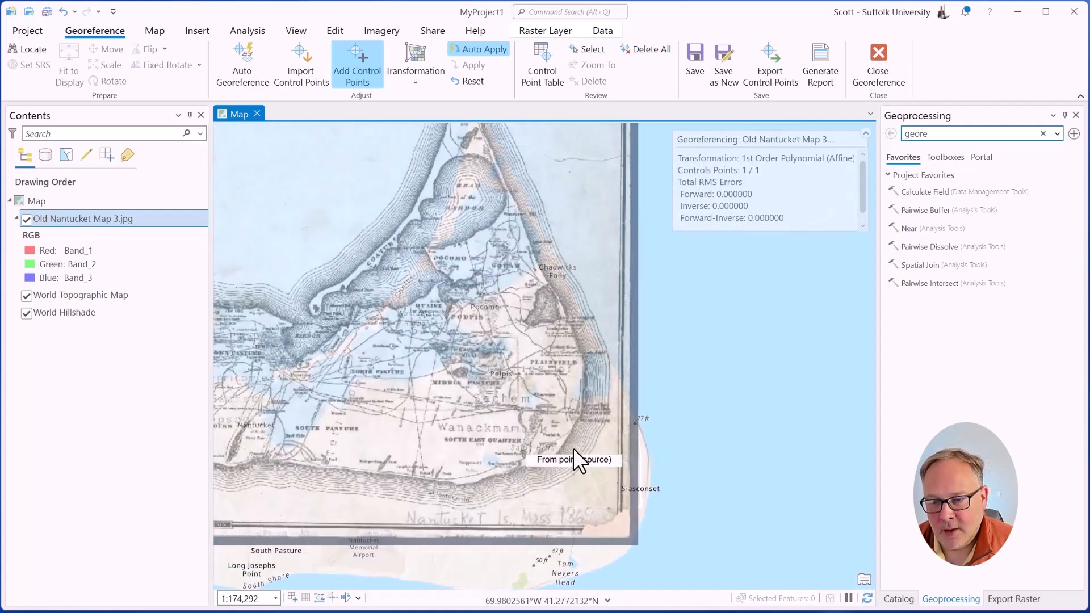
{"action": "scroll", "coordinate": [595, 357], "scroll_direction": "up", "scroll_amount": 1}
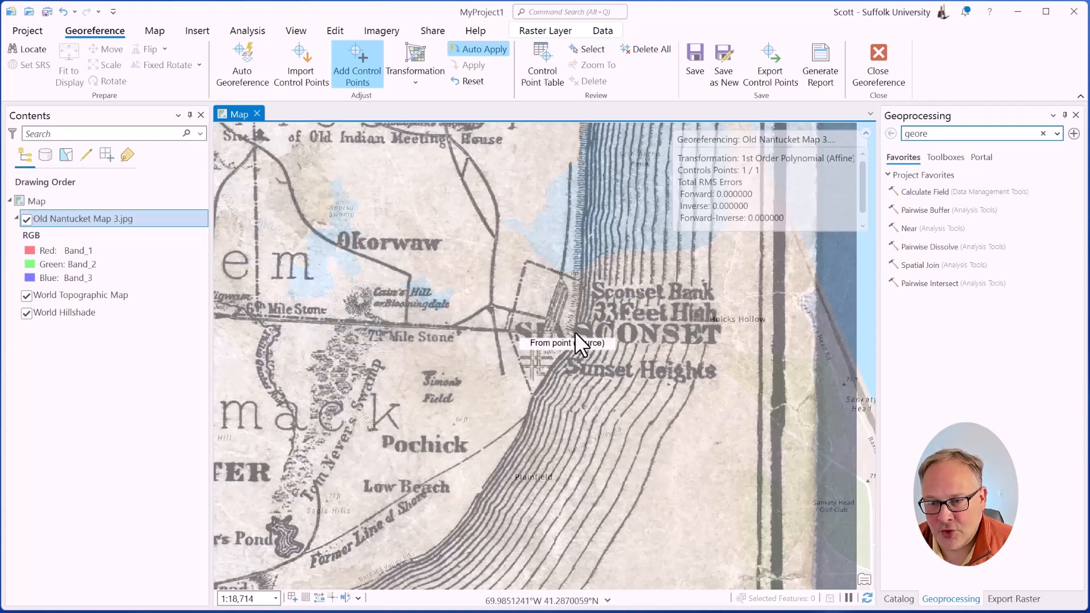
{"action": "left_click", "coordinate": [576, 334]}
{"action": "scroll", "coordinate": [431, 349], "scroll_direction": "down", "scroll_amount": 3}
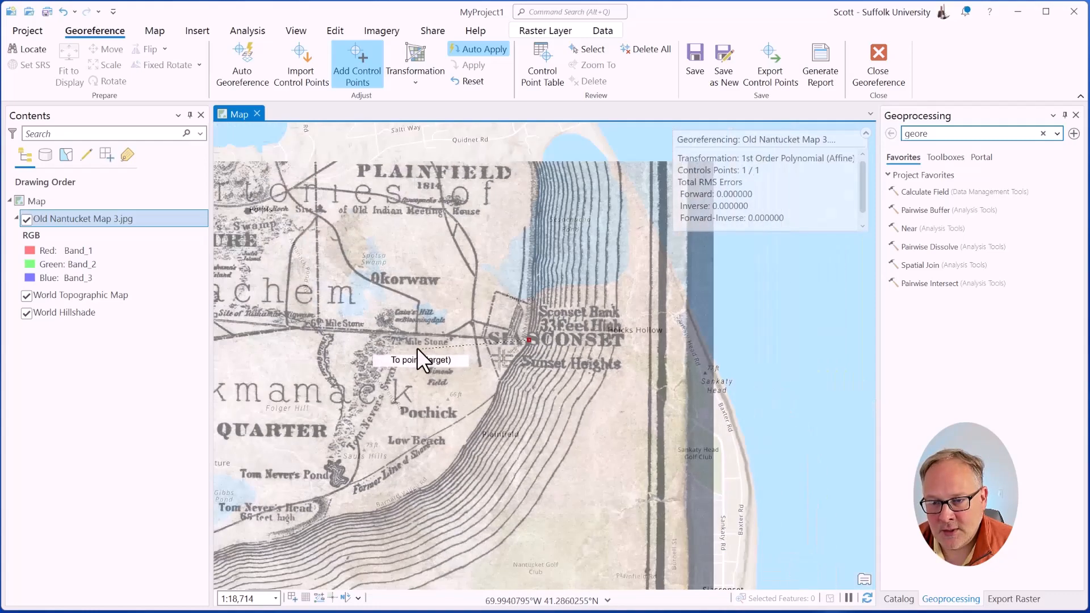
{"action": "scroll", "coordinate": [597, 560], "scroll_direction": "up", "scroll_amount": 3}
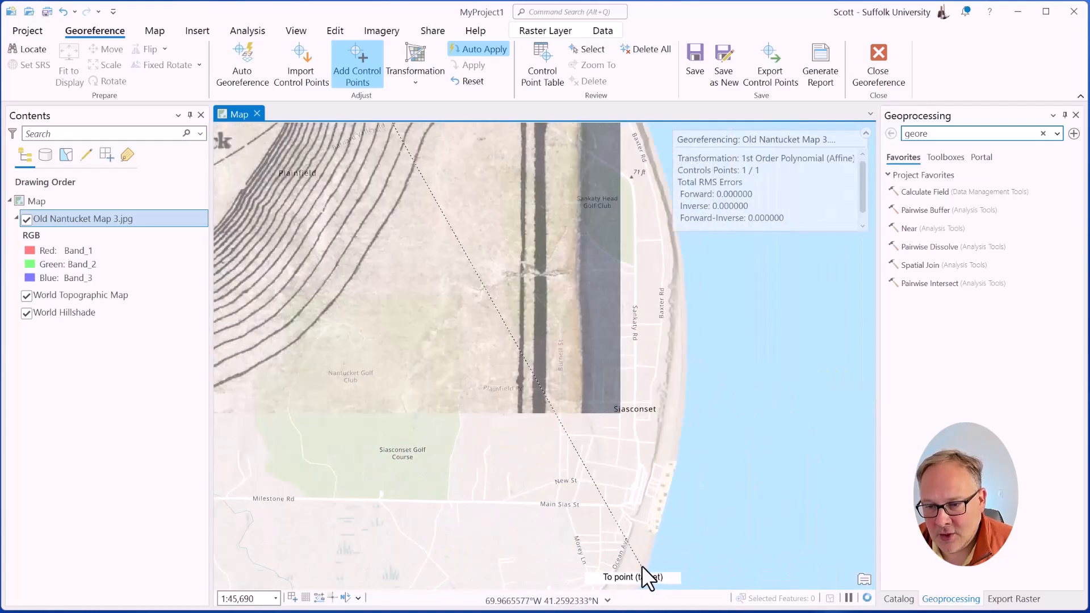
{"action": "left_click", "coordinate": [663, 509]}
- Add a control point linking the tip of Brant Point at the harbor entrance on the old map to Brant Point on the basemap
{"action": "scroll", "coordinate": [687, 511], "scroll_direction": "down", "scroll_amount": 4}
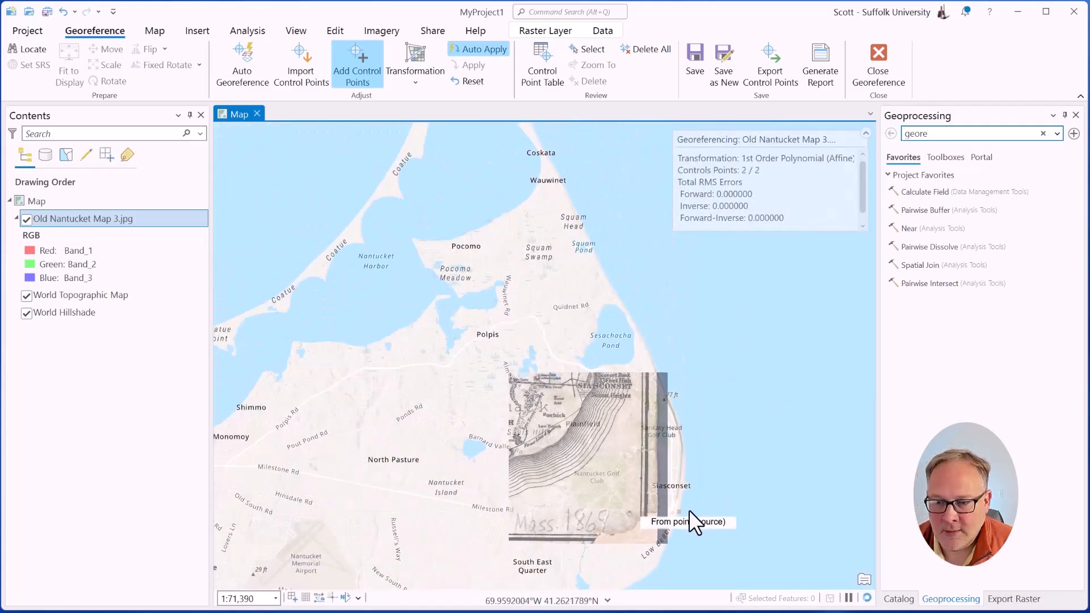
{"action": "scroll", "coordinate": [761, 444], "scroll_direction": "down", "scroll_amount": 2}
{"action": "scroll", "coordinate": [645, 332], "scroll_direction": "down", "scroll_amount": 3}
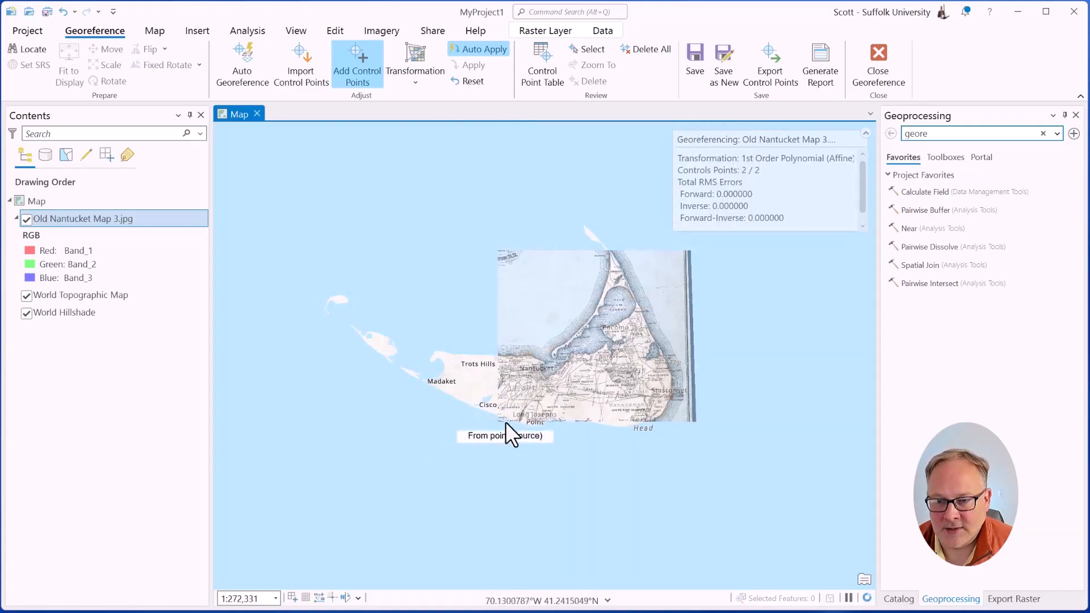
{"action": "scroll", "coordinate": [514, 415], "scroll_direction": "up", "scroll_amount": 5}
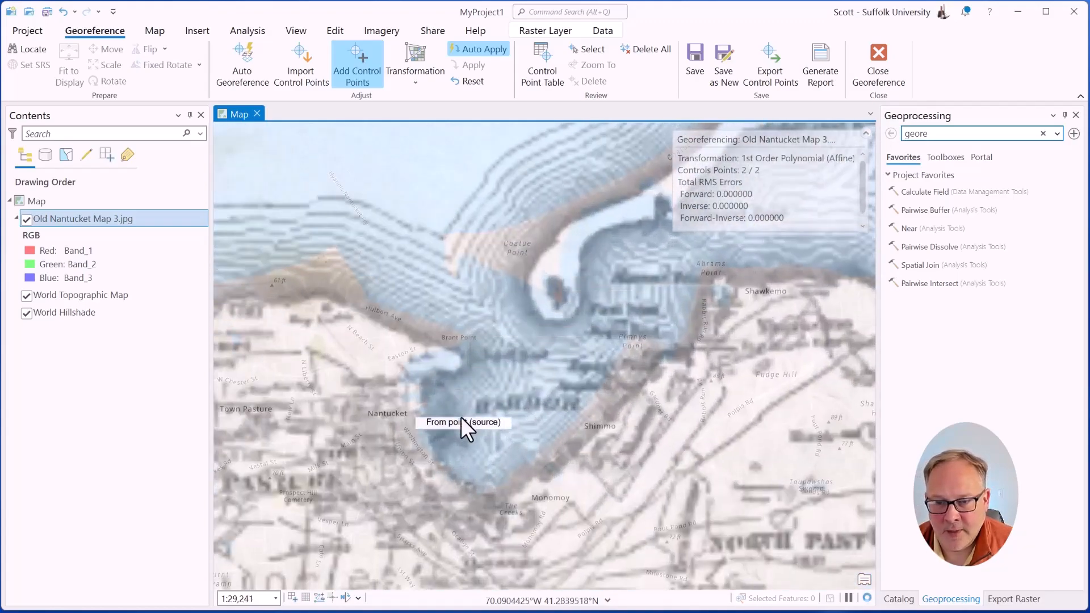
{"action": "scroll", "coordinate": [425, 365], "scroll_direction": "up", "scroll_amount": 4}
{"action": "scroll", "coordinate": [428, 366], "scroll_direction": "down", "scroll_amount": 1}
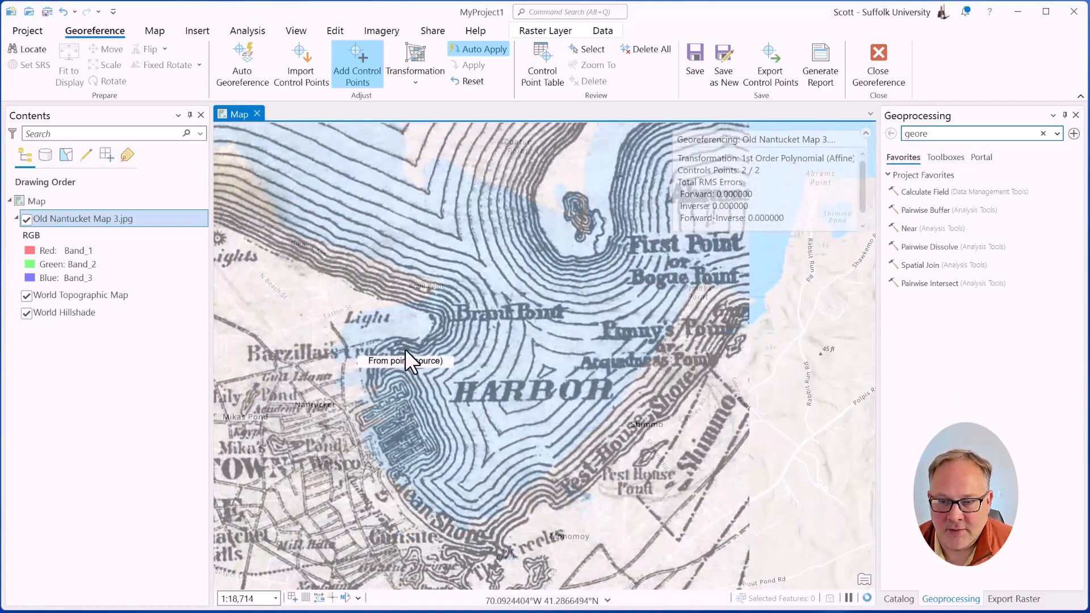
{"action": "left_click", "coordinate": [440, 325]}
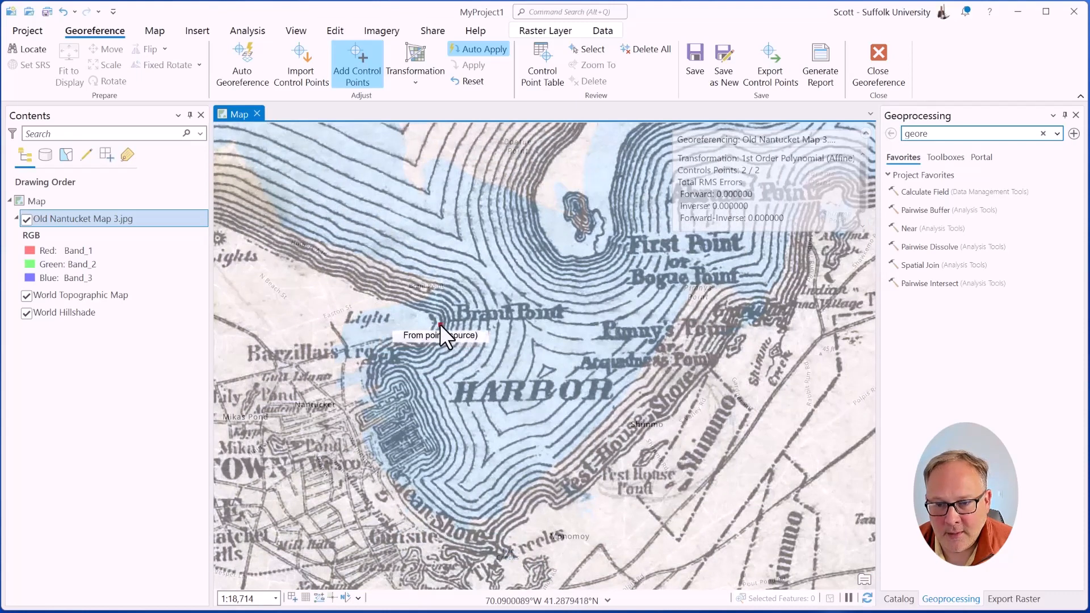
{"action": "left_click", "coordinate": [440, 285]}
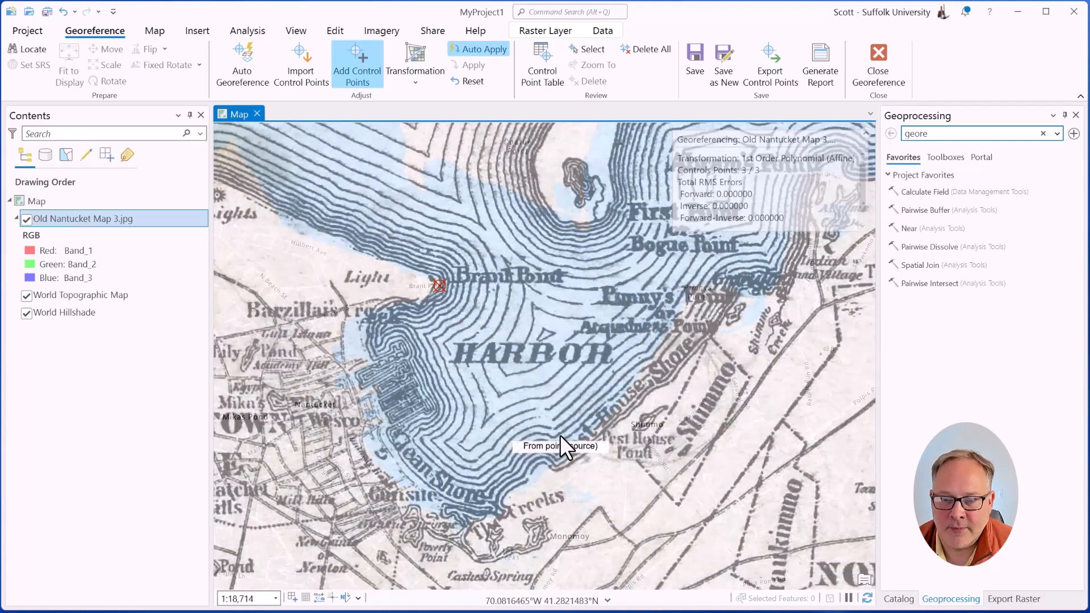
- Add a control point linking the old map's South Shore just below the narrow pond west of Long Josephs Point to the basemap shoreline
{"action": "scroll", "coordinate": [560, 435], "scroll_direction": "down", "scroll_amount": 4}
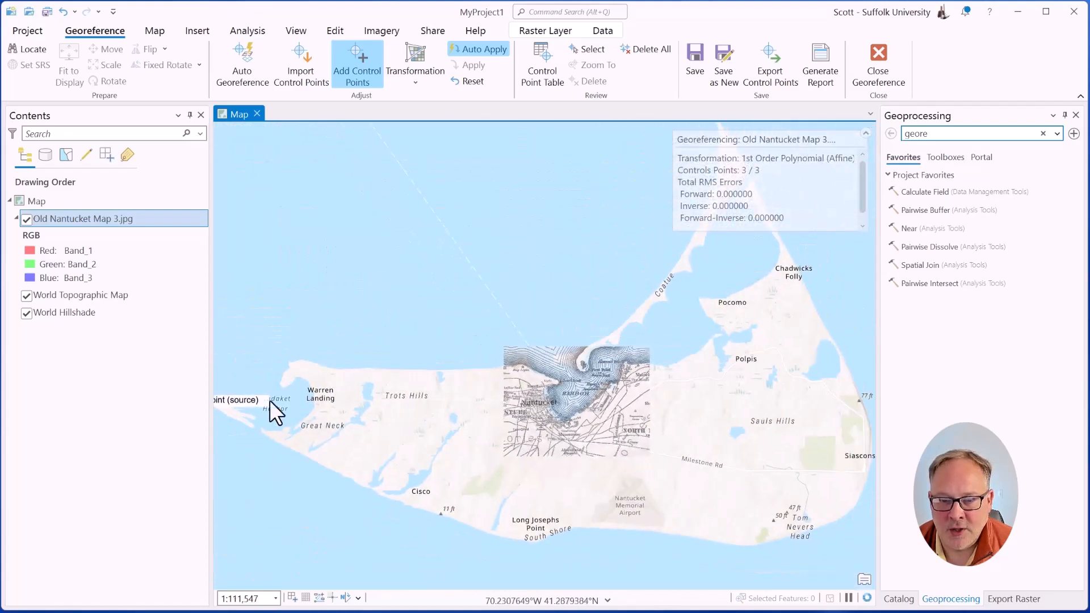
{"action": "scroll", "coordinate": [369, 454], "scroll_direction": "up", "scroll_amount": 2}
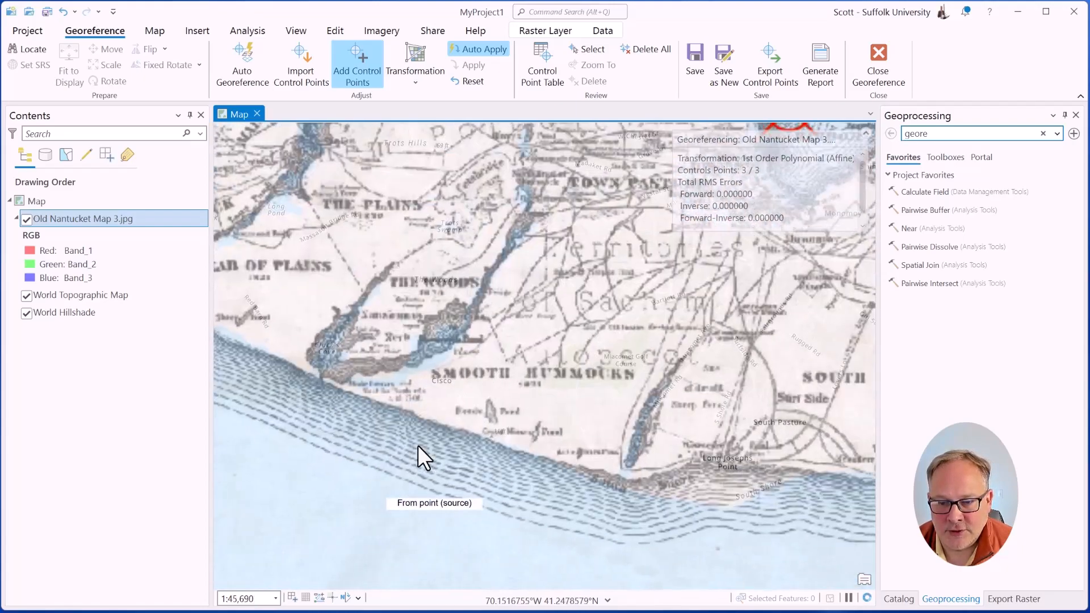
{"action": "scroll", "coordinate": [418, 445], "scroll_direction": "up", "scroll_amount": 2}
{"action": "scroll", "coordinate": [353, 389], "scroll_direction": "down", "scroll_amount": 2}
{"action": "scroll", "coordinate": [598, 473], "scroll_direction": "up", "scroll_amount": 3}
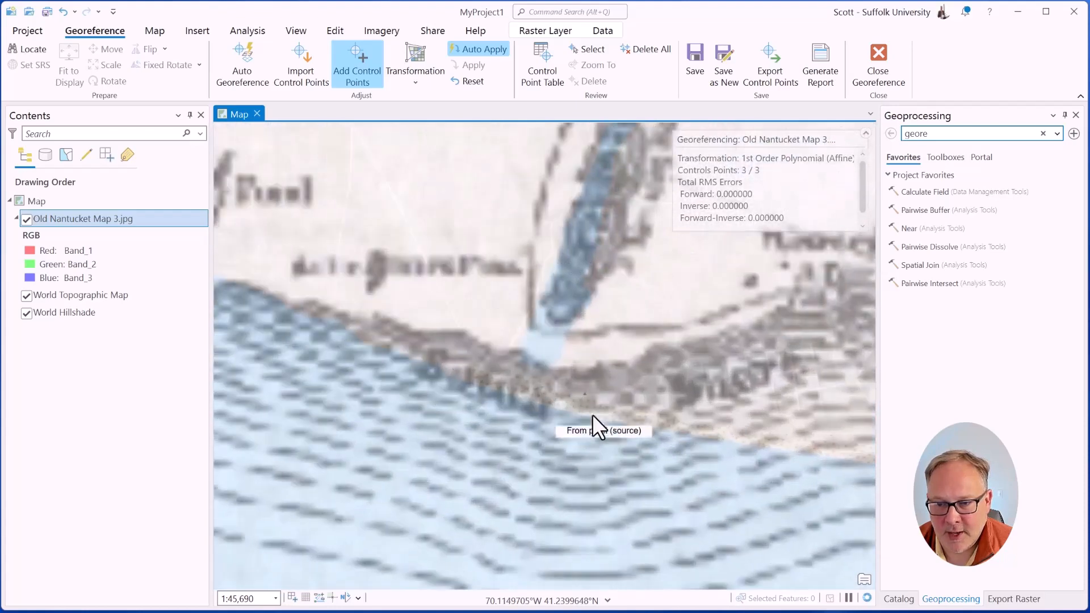
{"action": "scroll", "coordinate": [592, 415], "scroll_direction": "up", "scroll_amount": 4}
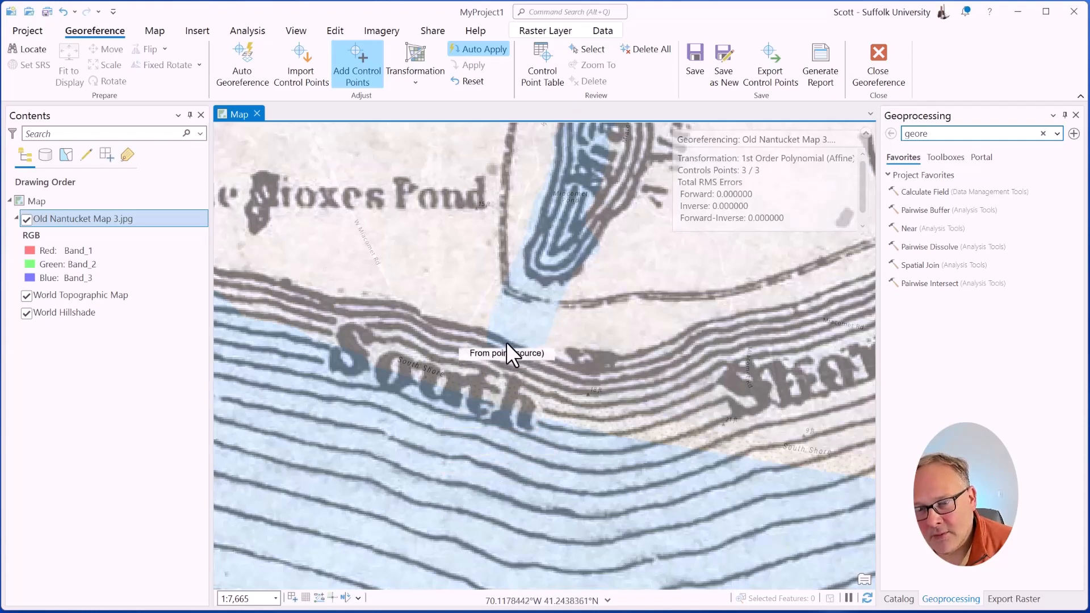
{"action": "left_click", "coordinate": [506, 341]}
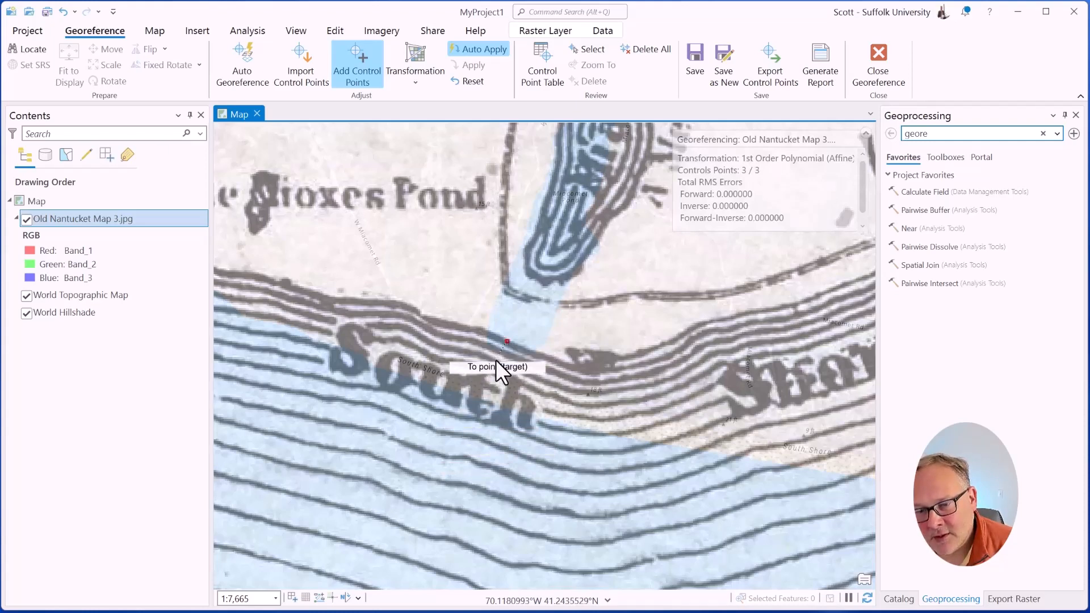
{"action": "left_click", "coordinate": [485, 403]}
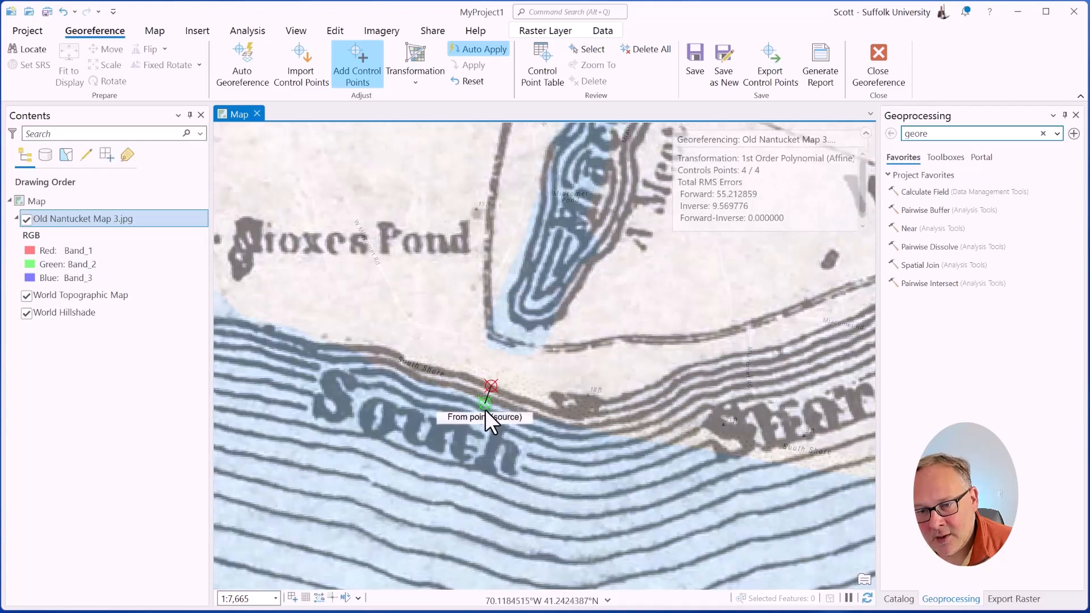
- Add a control point linking the old map's southwest shore below the pond between Great Neck and Head of Plains to the basemap shoreline
{"action": "scroll", "coordinate": [485, 409], "scroll_direction": "down", "scroll_amount": 3}
{"action": "scroll", "coordinate": [485, 416], "scroll_direction": "down", "scroll_amount": 6}
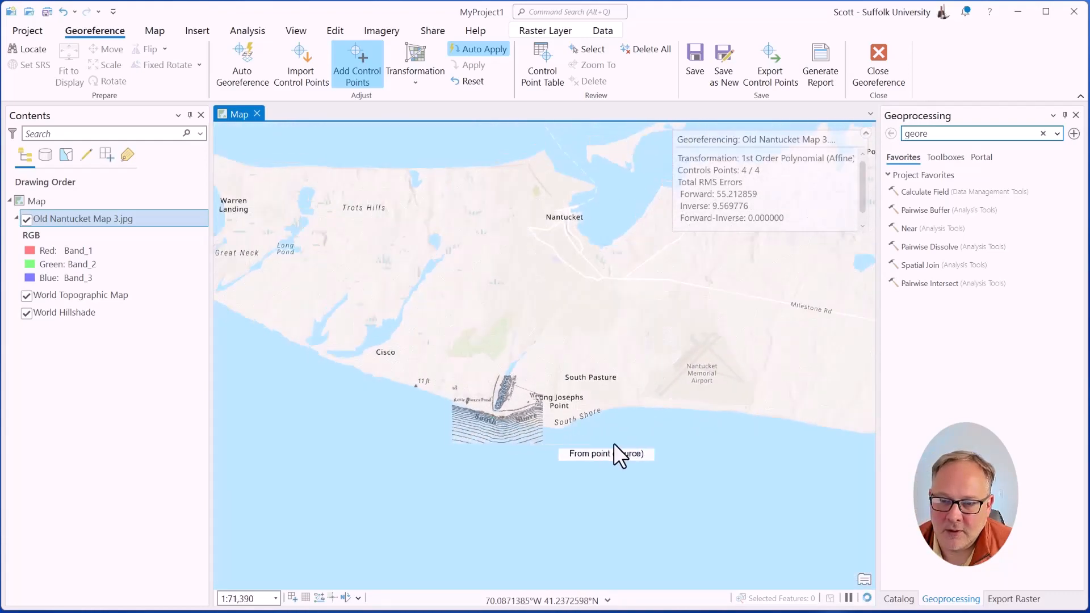
{"action": "scroll", "coordinate": [302, 244], "scroll_direction": "up", "scroll_amount": 6}
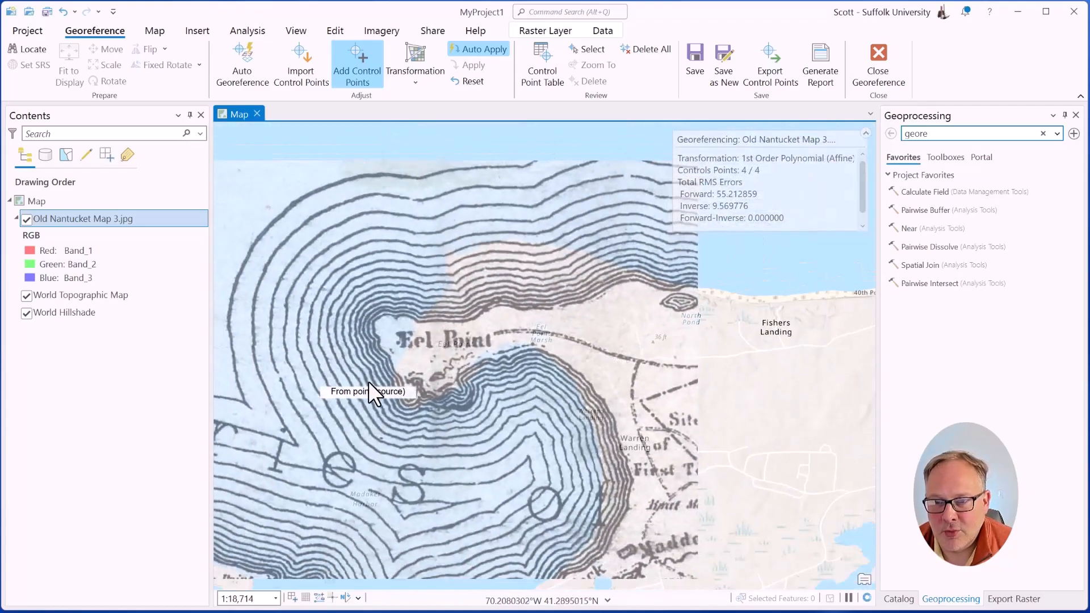
{"action": "scroll", "coordinate": [368, 383], "scroll_direction": "down", "scroll_amount": 3}
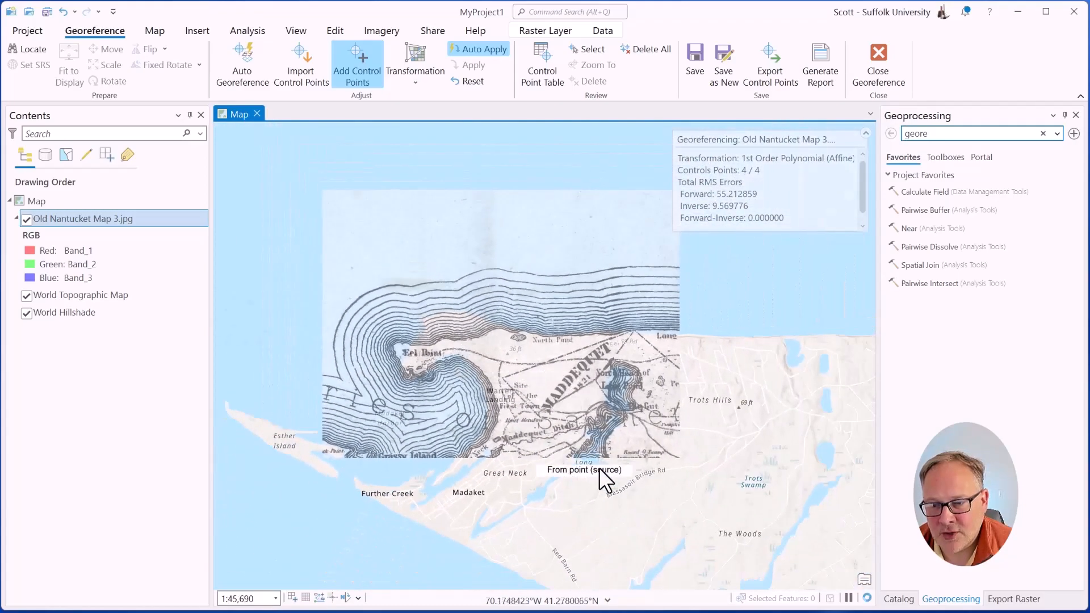
{"action": "scroll", "coordinate": [431, 472], "scroll_direction": "down", "scroll_amount": 3}
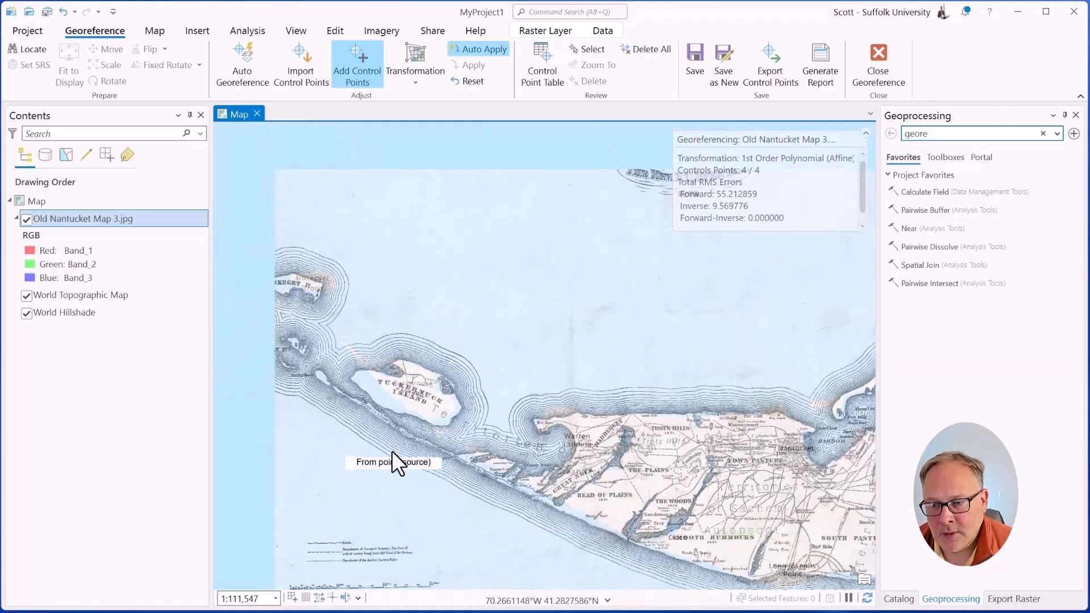
{"action": "scroll", "coordinate": [477, 494], "scroll_direction": "up", "scroll_amount": 6}
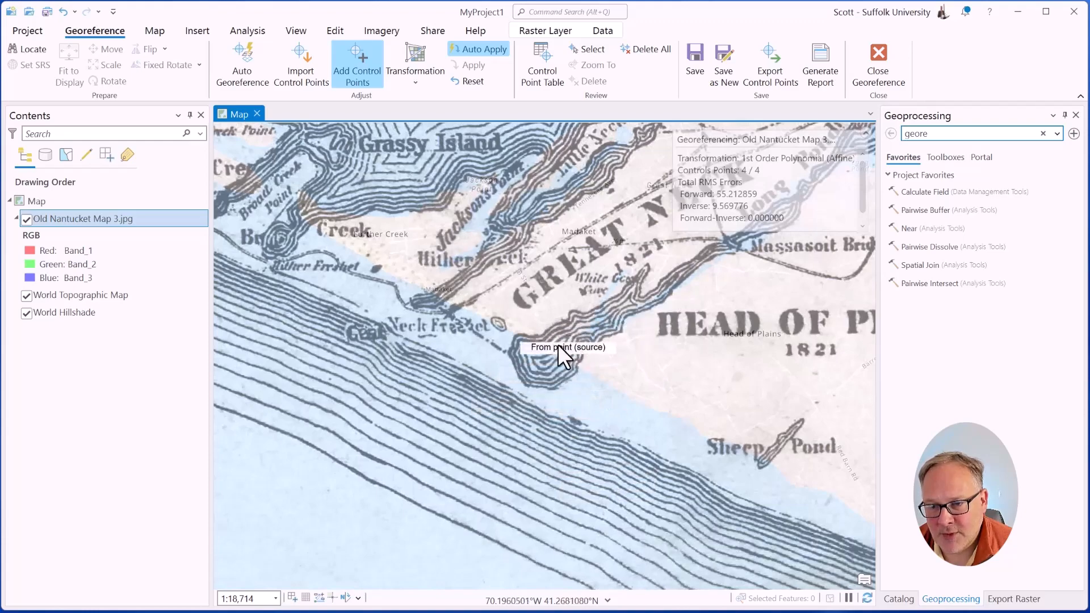
{"action": "left_click", "coordinate": [514, 394]}
{"action": "scroll", "coordinate": [509, 394], "scroll_direction": "up", "scroll_amount": 4}
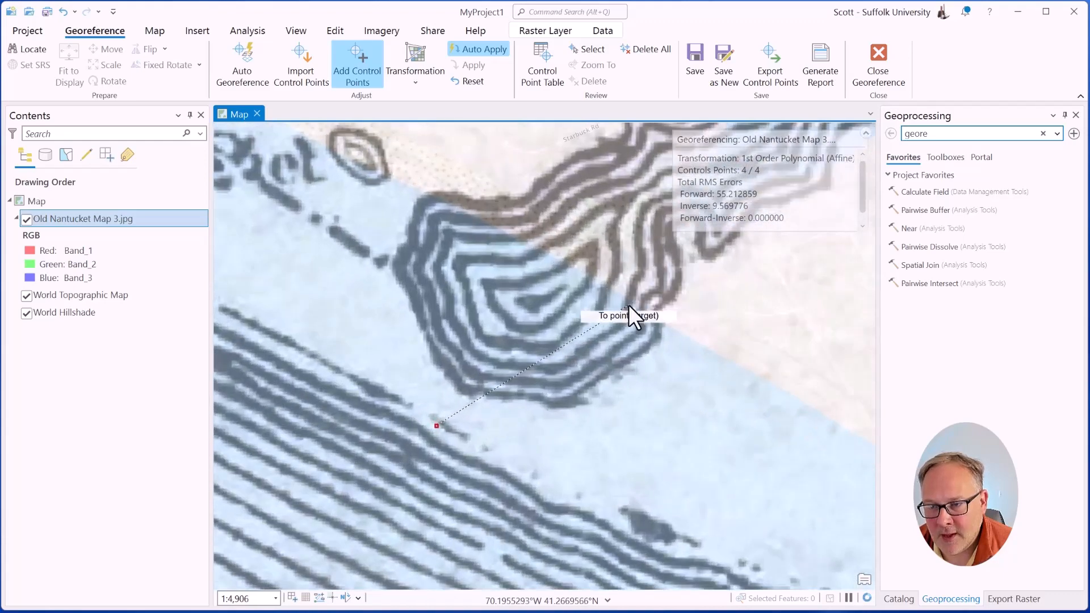
{"action": "scroll", "coordinate": [628, 304], "scroll_direction": "down", "scroll_amount": 2}
{"action": "left_click_drag", "start_coordinate": [685, 287], "coordinate": [401, 405]}
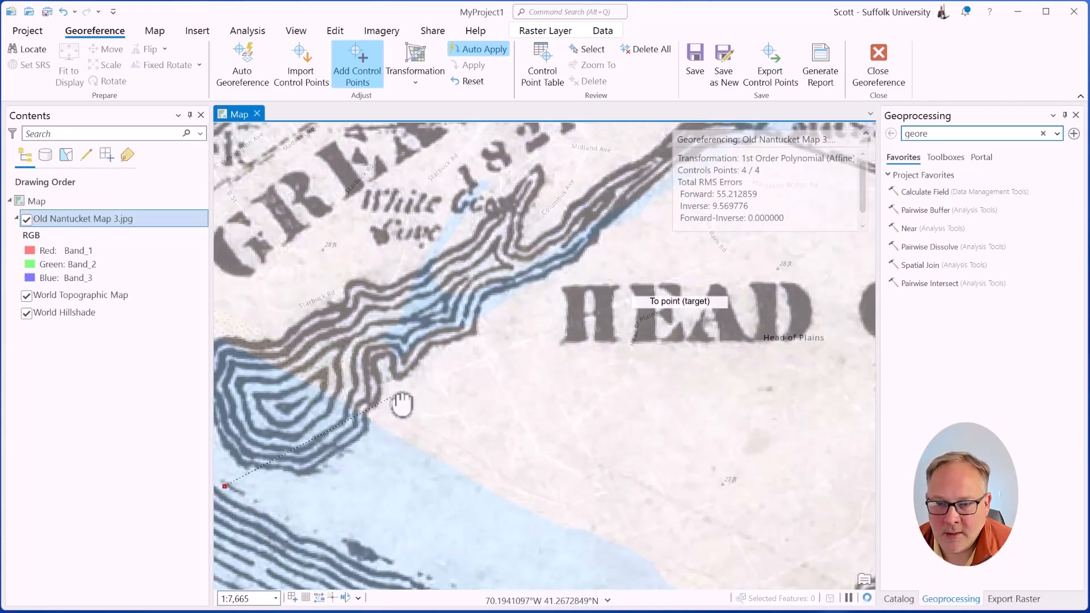
{"action": "left_click", "coordinate": [331, 396]}
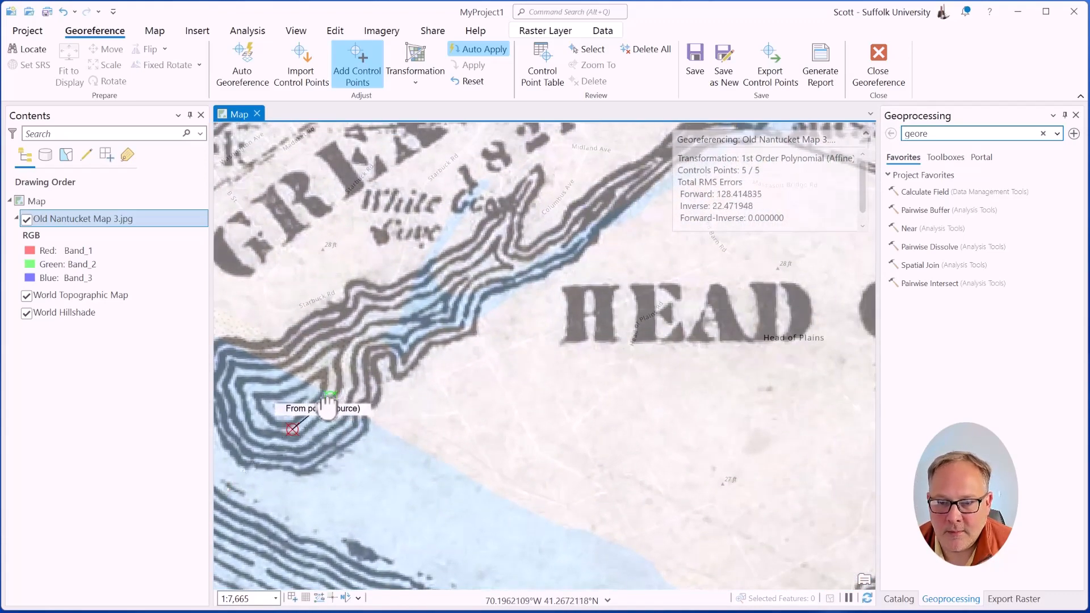
- Add a control point linking the tip of Pocomo Head on the old map to the same tip on the basemap
{"action": "scroll", "coordinate": [328, 426], "scroll_direction": "down", "scroll_amount": 4}
{"action": "scroll", "coordinate": [332, 430], "scroll_direction": "down", "scroll_amount": 4}
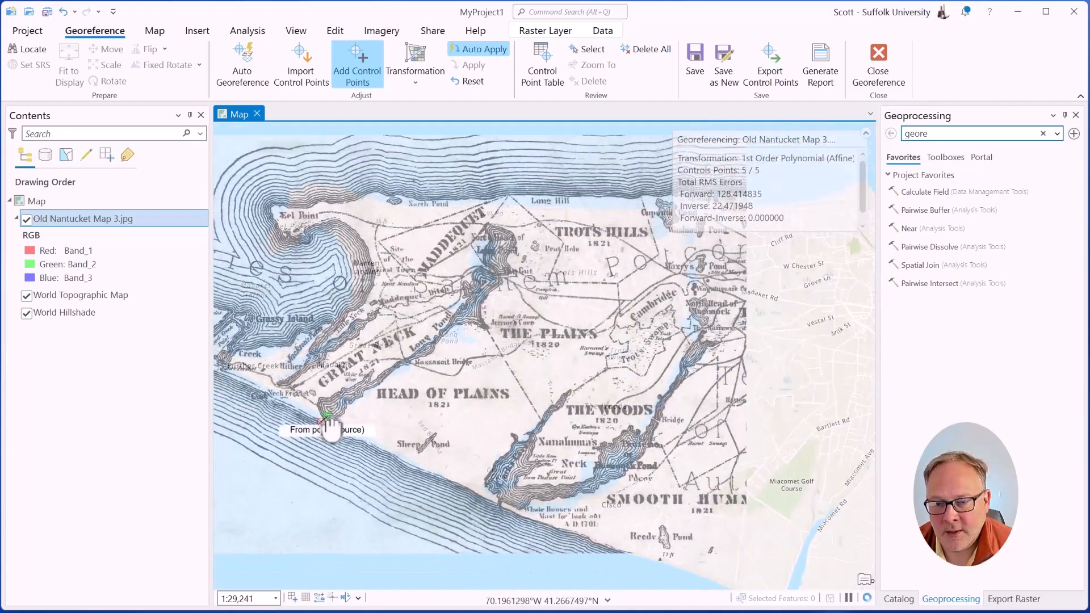
{"action": "scroll", "coordinate": [763, 261], "scroll_direction": "up", "scroll_amount": 5}
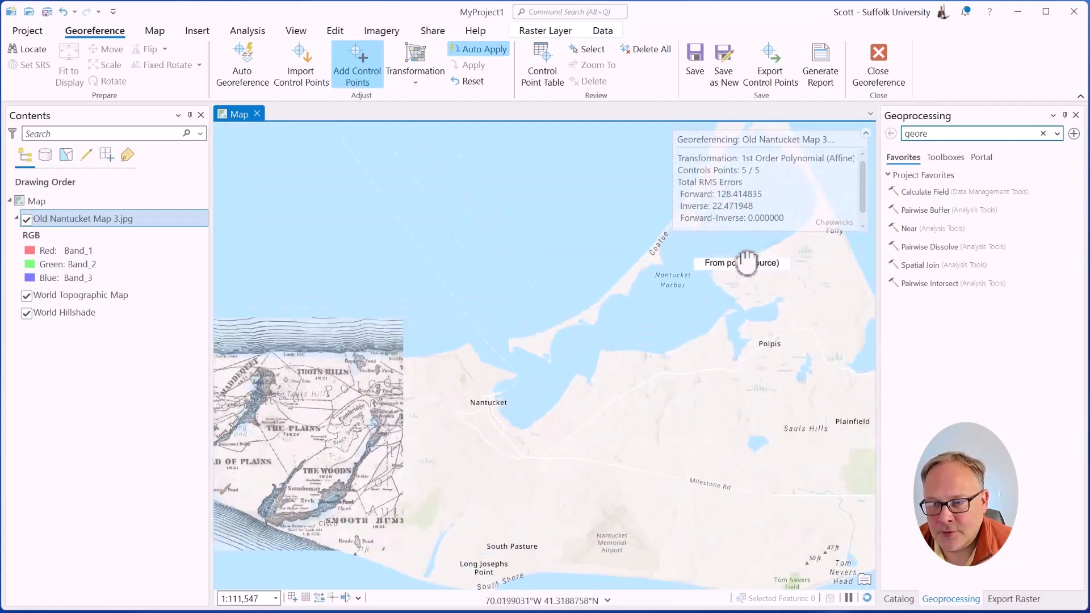
{"action": "scroll", "coordinate": [486, 300], "scroll_direction": "up", "scroll_amount": 1}
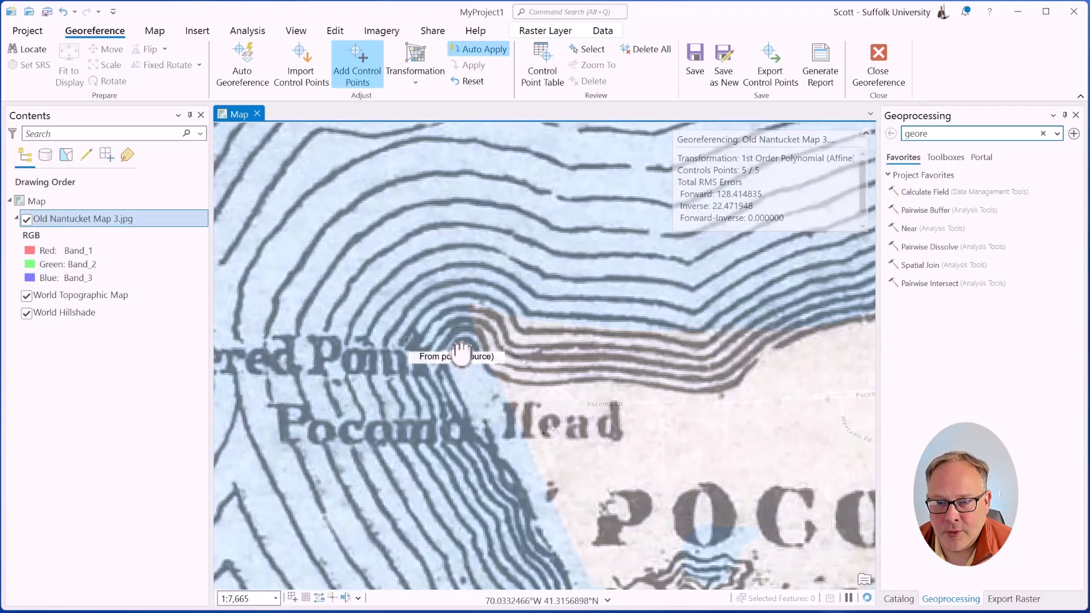
{"action": "left_click", "coordinate": [456, 344]}
{"action": "left_click", "coordinate": [471, 303]}
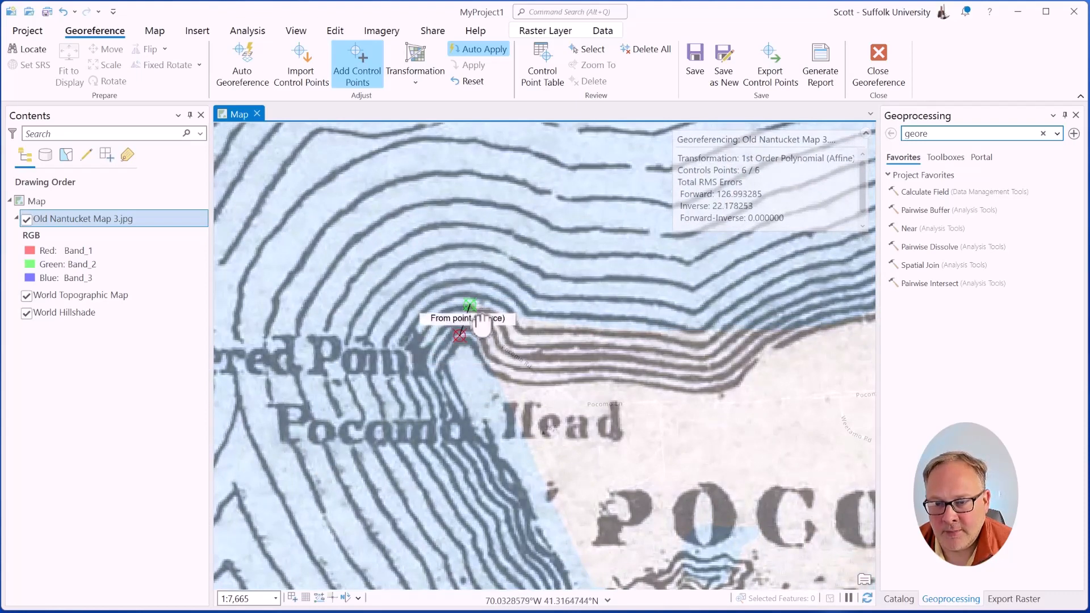
- Set the transparency of the Old Nantucket Map 3.jpg layer to 78.9%
{"action": "scroll", "coordinate": [507, 353], "scroll_direction": "down", "scroll_amount": 5}
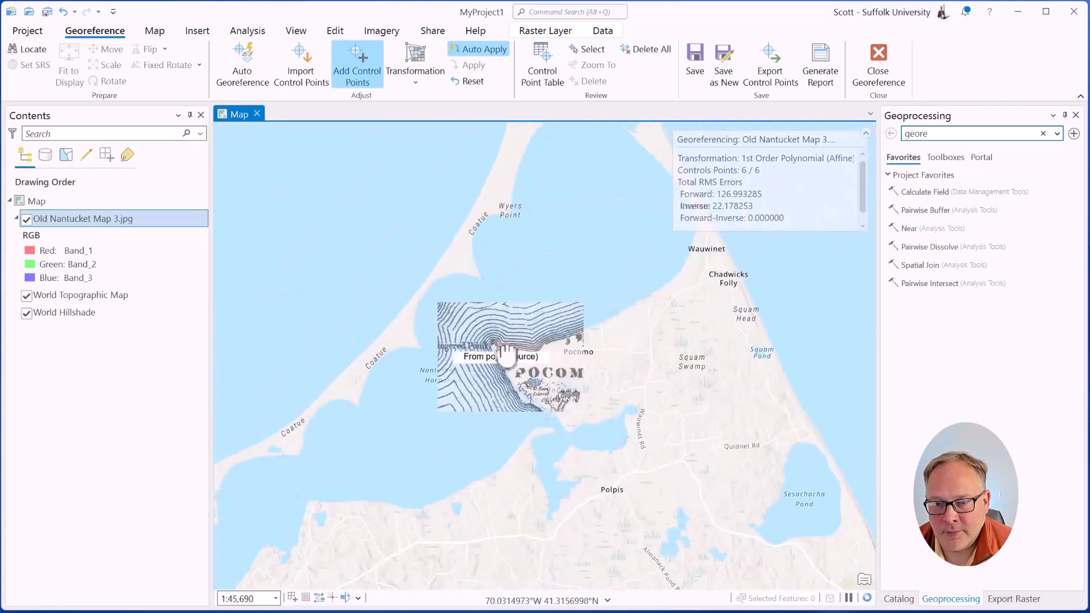
{"action": "scroll", "coordinate": [635, 301], "scroll_direction": "down", "scroll_amount": 2}
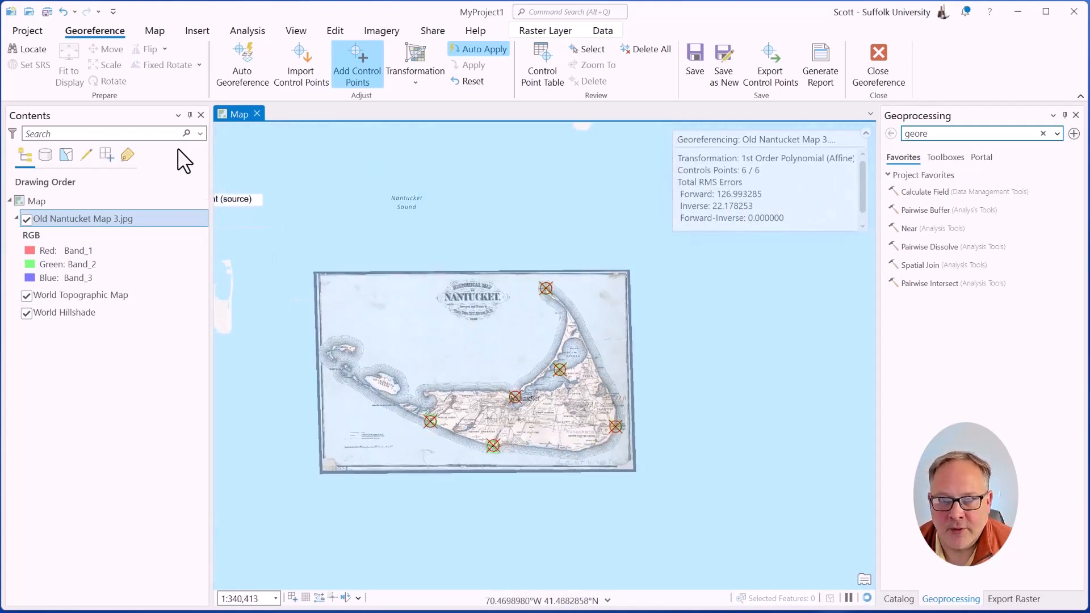
{"action": "left_click", "coordinate": [546, 32]}
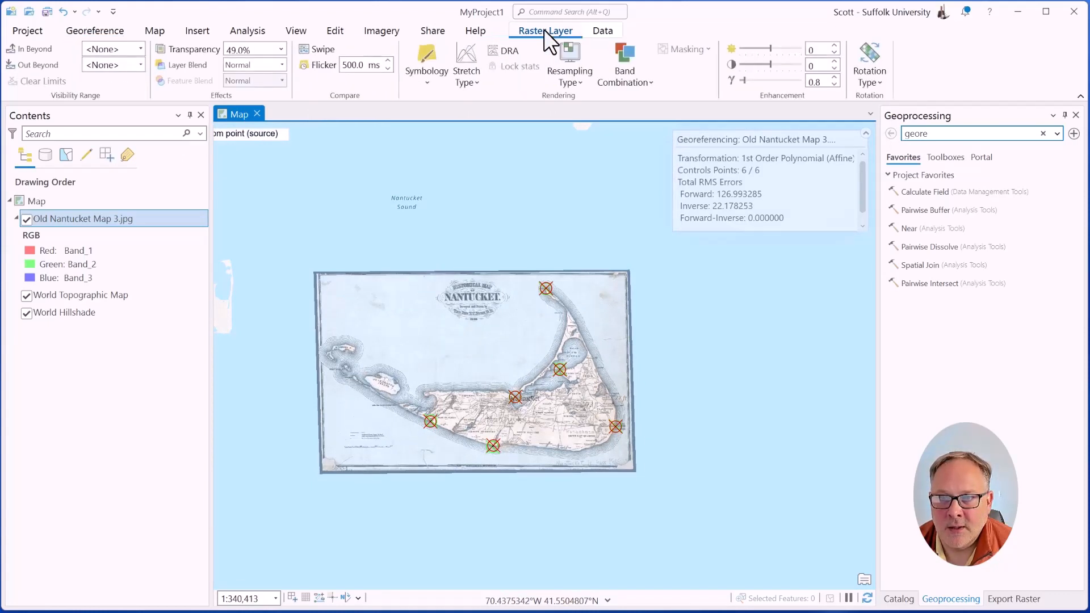
{"action": "left_click", "coordinate": [281, 49]}
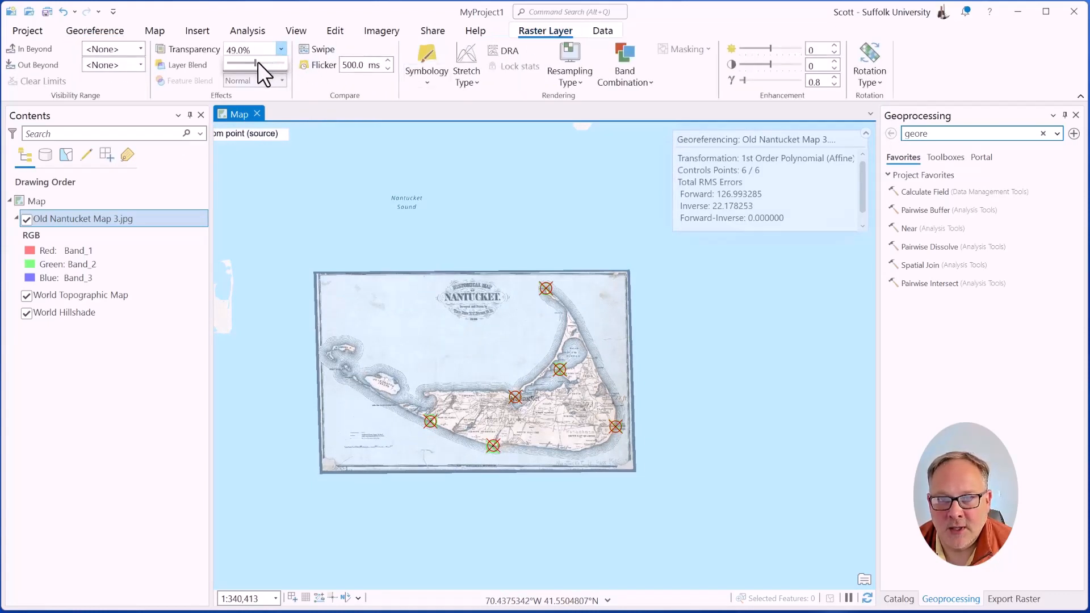
{"action": "left_click_drag", "start_coordinate": [254, 62], "coordinate": [274, 73]}
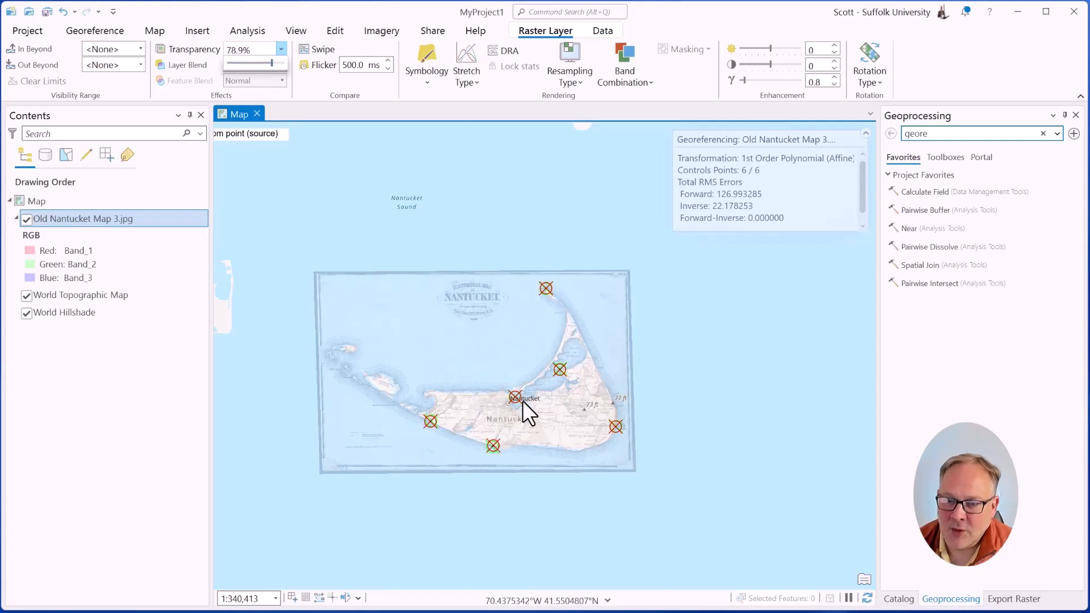
- Examine how the semi-transparent old map's coastline lines up with the basemap around the harbor, the eastern shore and the western islands
{"action": "left_click", "coordinate": [335, 199]}
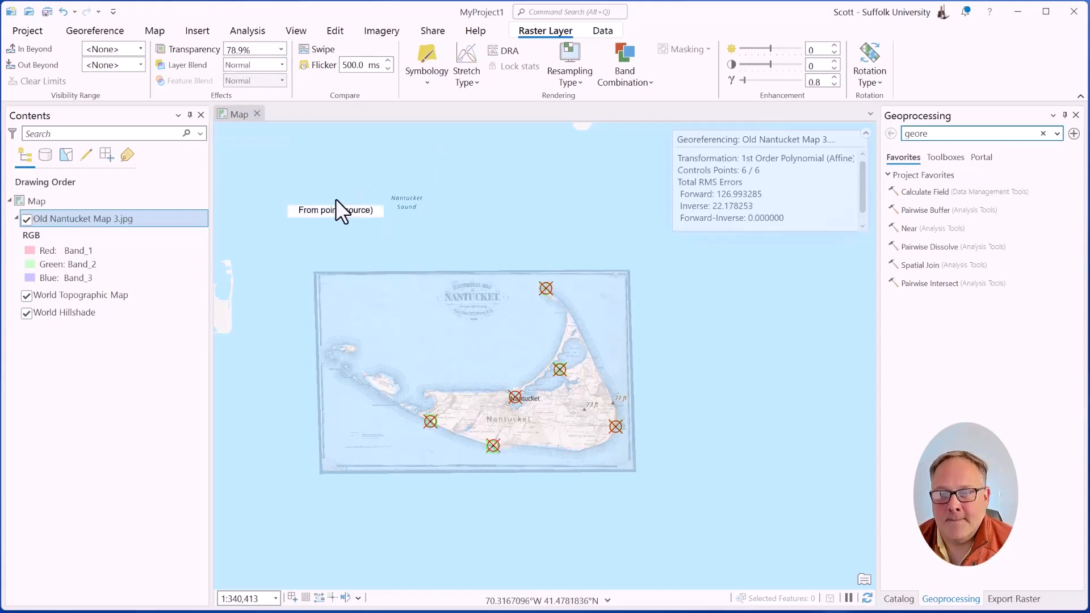
{"action": "scroll", "coordinate": [554, 455], "scroll_direction": "up", "scroll_amount": 1}
{"action": "scroll", "coordinate": [551, 457], "scroll_direction": "down", "scroll_amount": 1}
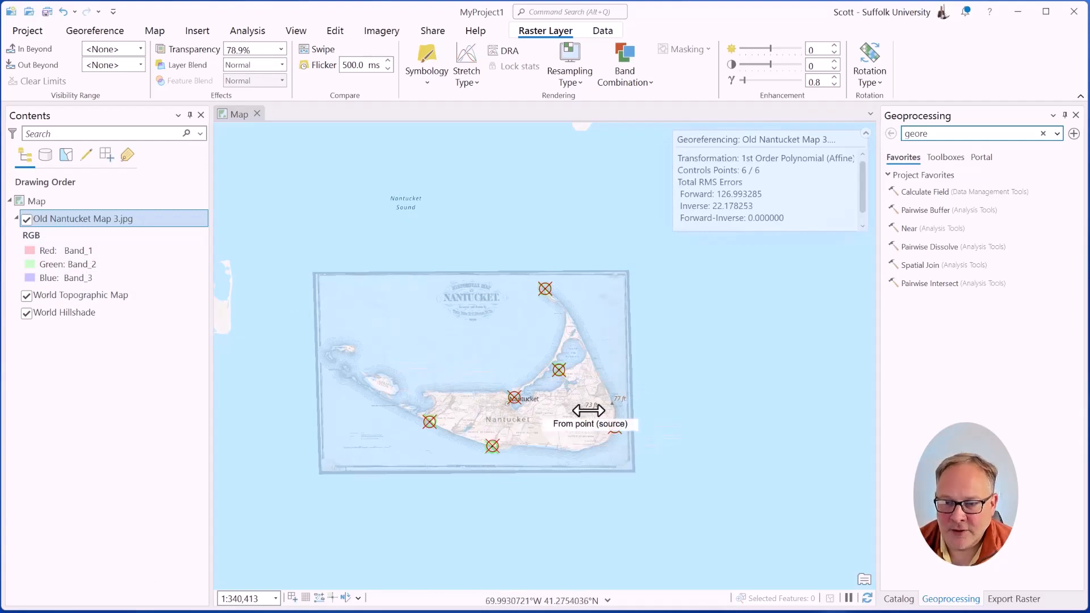
{"action": "scroll", "coordinate": [580, 373], "scroll_direction": "up", "scroll_amount": 2}
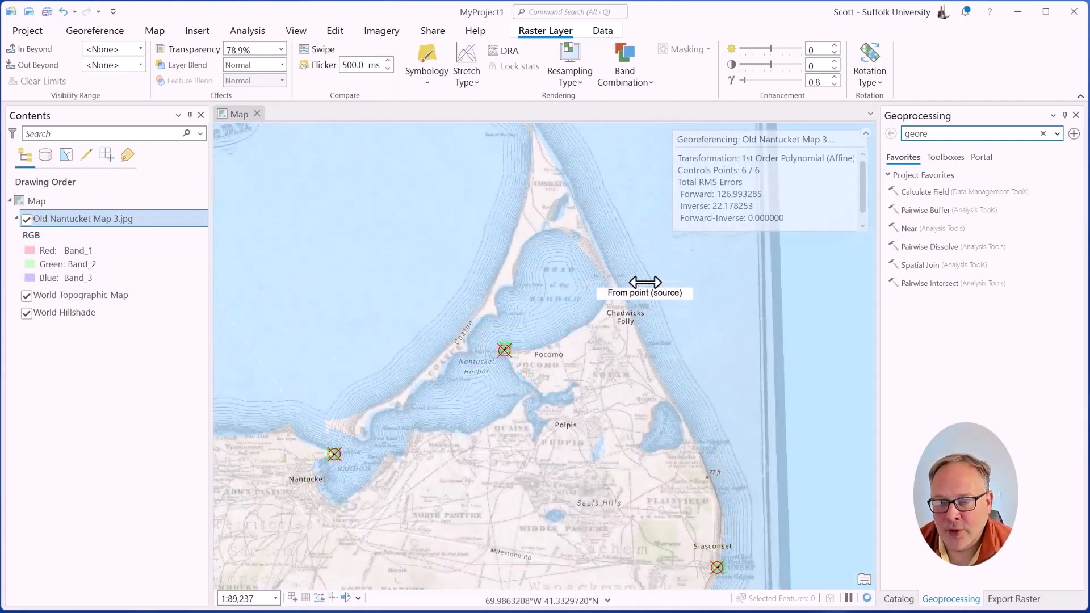
{"action": "scroll", "coordinate": [645, 285], "scroll_direction": "down", "scroll_amount": 3}
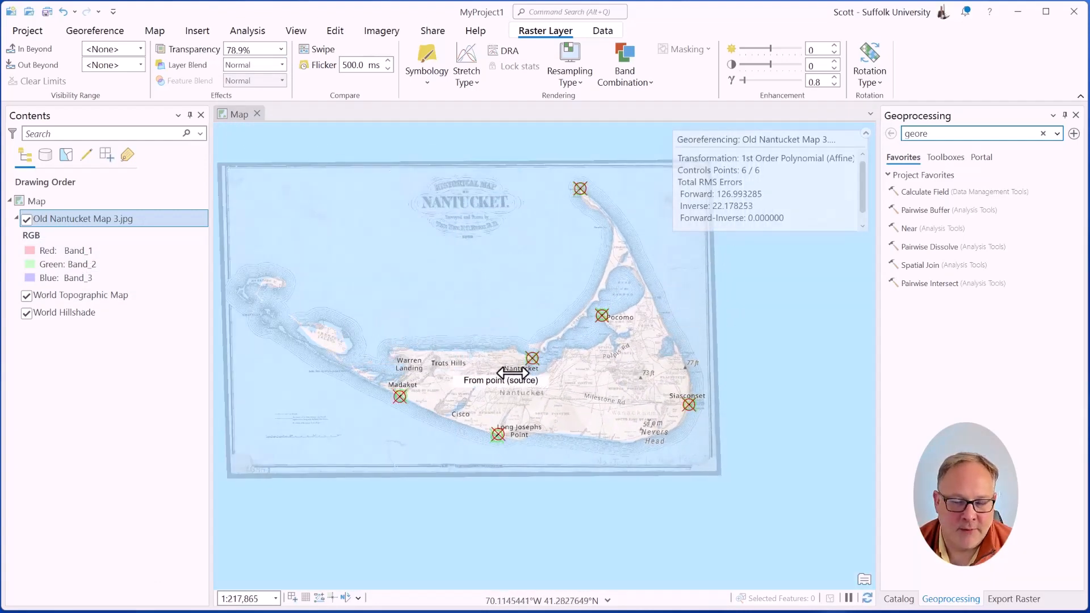
{"action": "scroll", "coordinate": [545, 375], "scroll_direction": "down", "scroll_amount": 2}
{"action": "scroll", "coordinate": [377, 323], "scroll_direction": "up", "scroll_amount": 3}
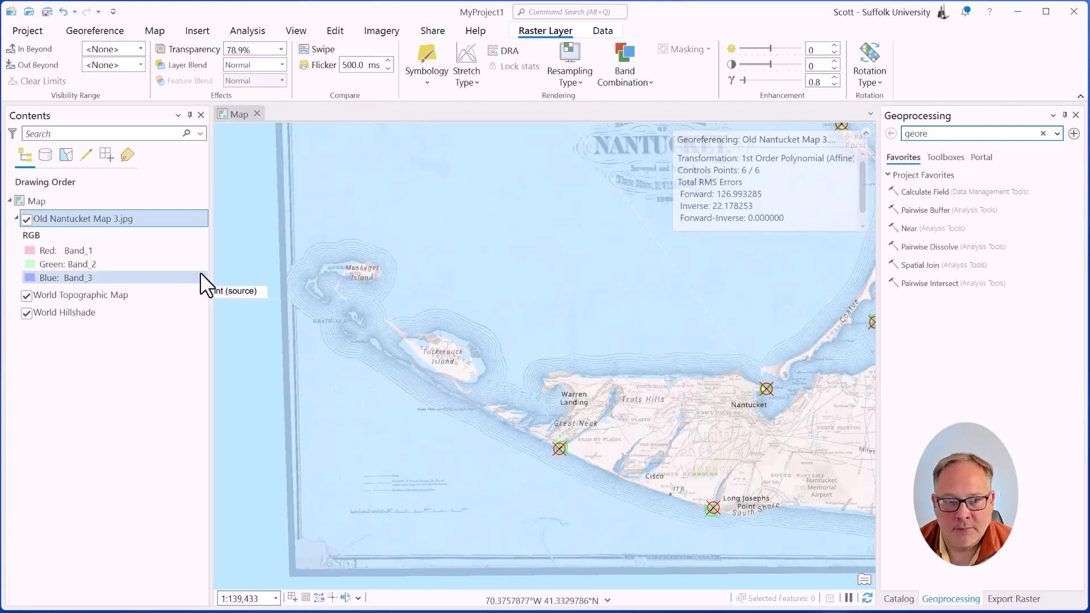
- Export the georeferenced Old Nantucket Map 3.jpg layer to a new TIFF raster in the MyProject1 folder, keeping the default export settings
{"action": "right_click", "coordinate": [73, 219]}
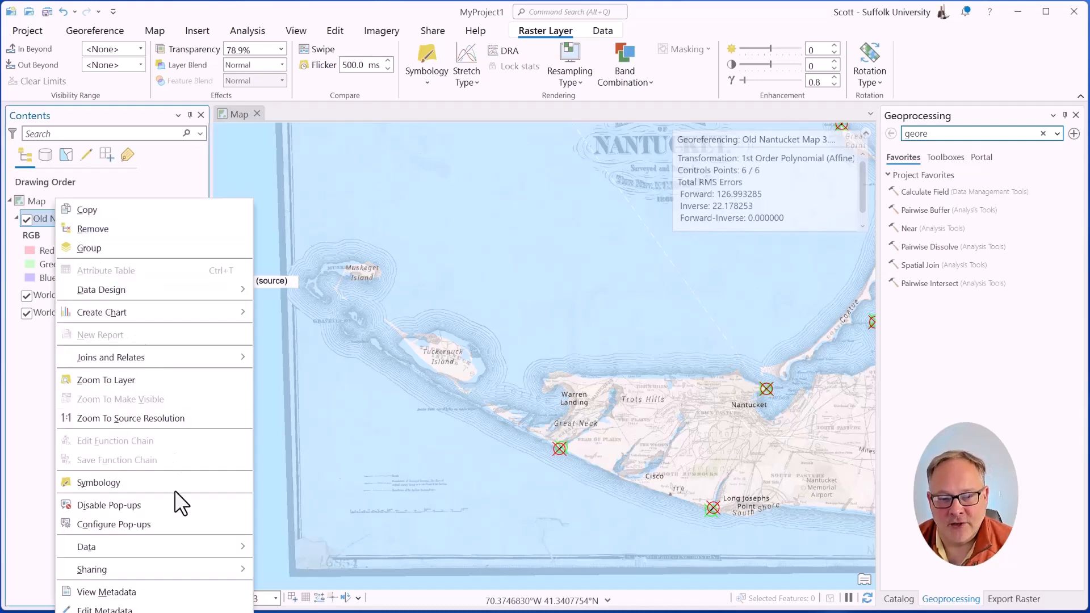
{"action": "mouse_move", "coordinate": [169, 543]}
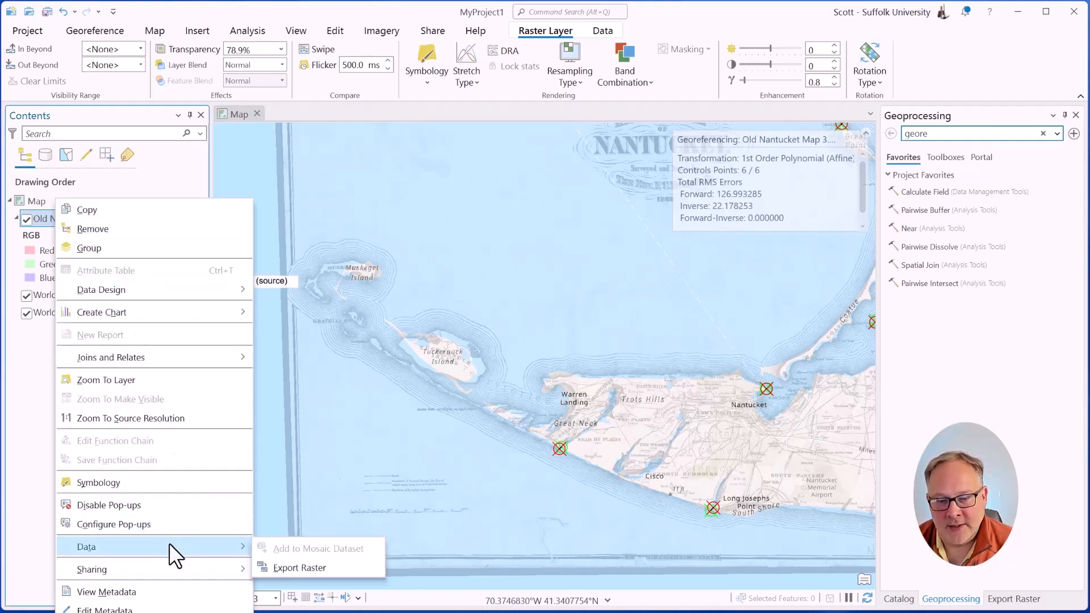
{"action": "left_click", "coordinate": [303, 567]}
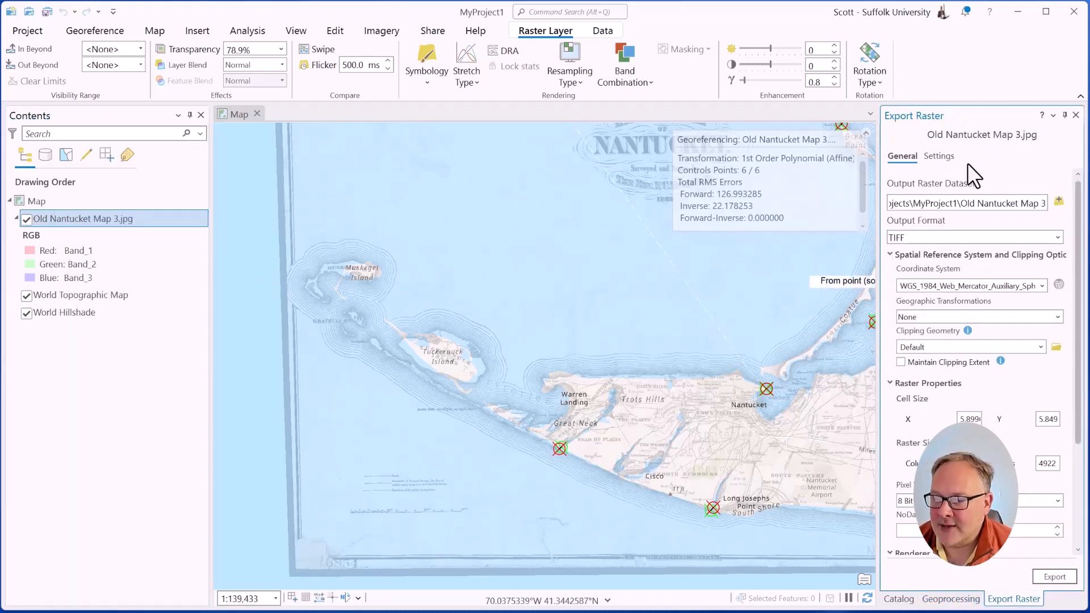
{"action": "left_click", "coordinate": [1058, 237]}
{"action": "left_click", "coordinate": [1059, 238]}
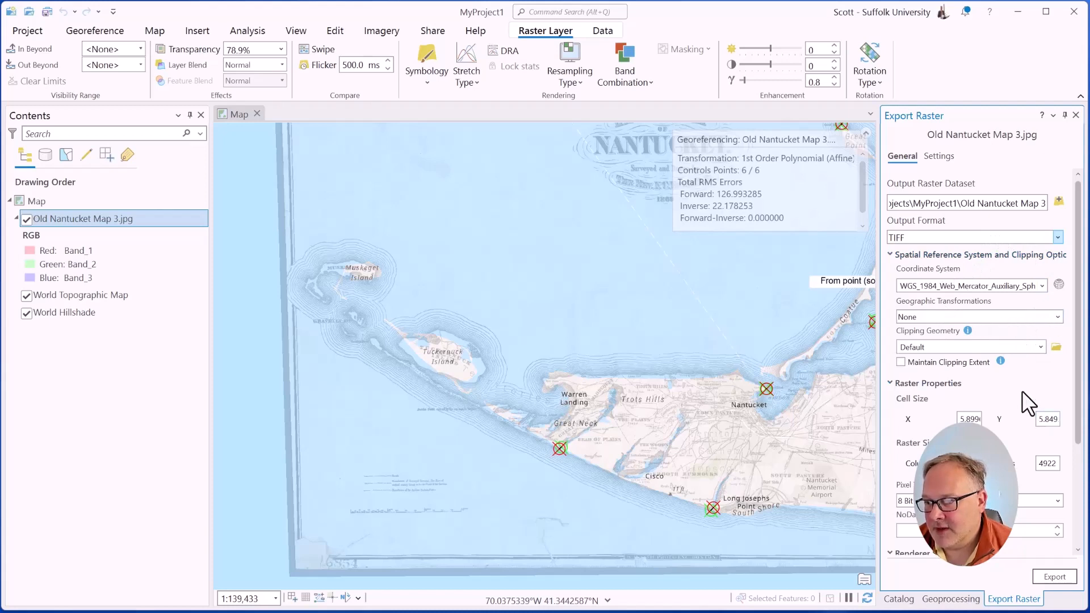
{"action": "mouse_move", "coordinate": [1078, 368]}
{"action": "left_mouse_down"}
{"action": "mouse_move", "coordinate": [1086, 498]}
{"action": "mouse_move", "coordinate": [1083, 363]}
{"action": "left_mouse_up"}
{"action": "left_click", "coordinate": [1070, 576]}
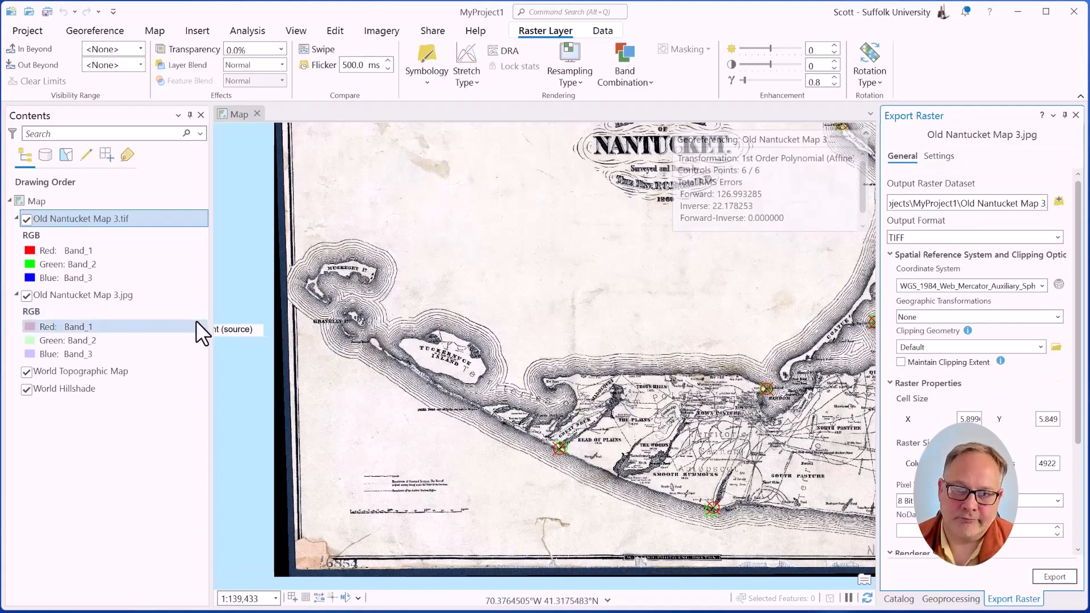
{"action": "scroll", "coordinate": [316, 304], "scroll_direction": "down", "scroll_amount": 3}
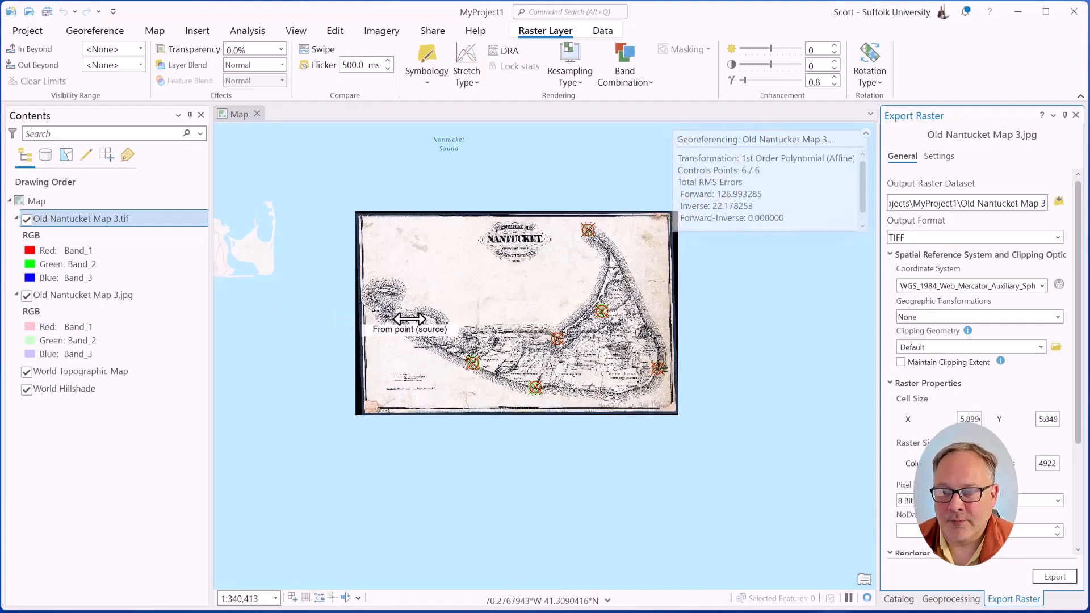
{"action": "scroll", "coordinate": [339, 317], "scroll_direction": "up", "scroll_amount": 2}
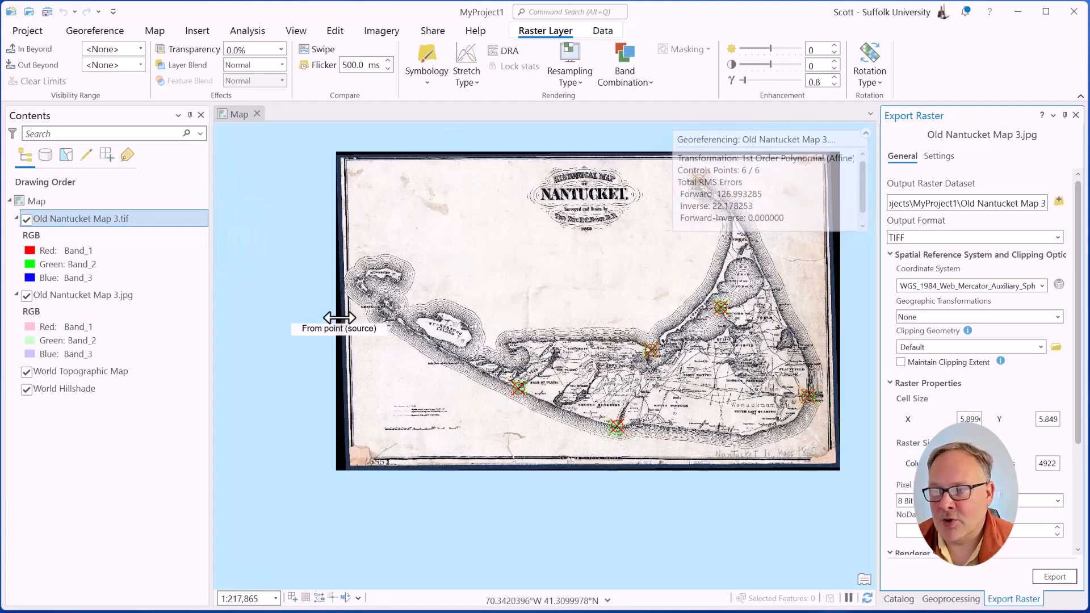